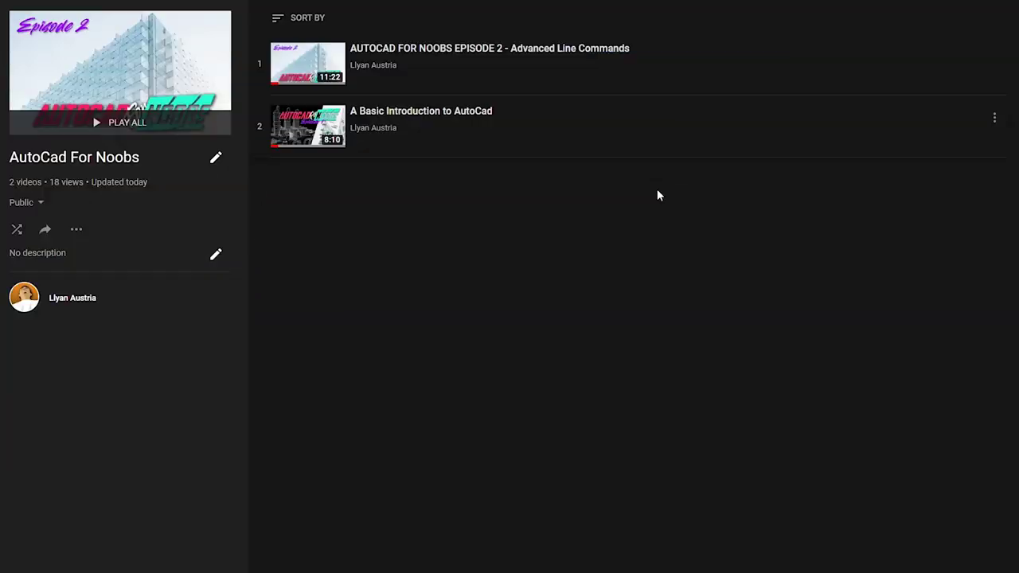
Play 'A Basic Introduction to AutoCad', the second video in the AutoCad For Noobs playlist.
{"action": "left_click", "coordinate": [614, 152]}
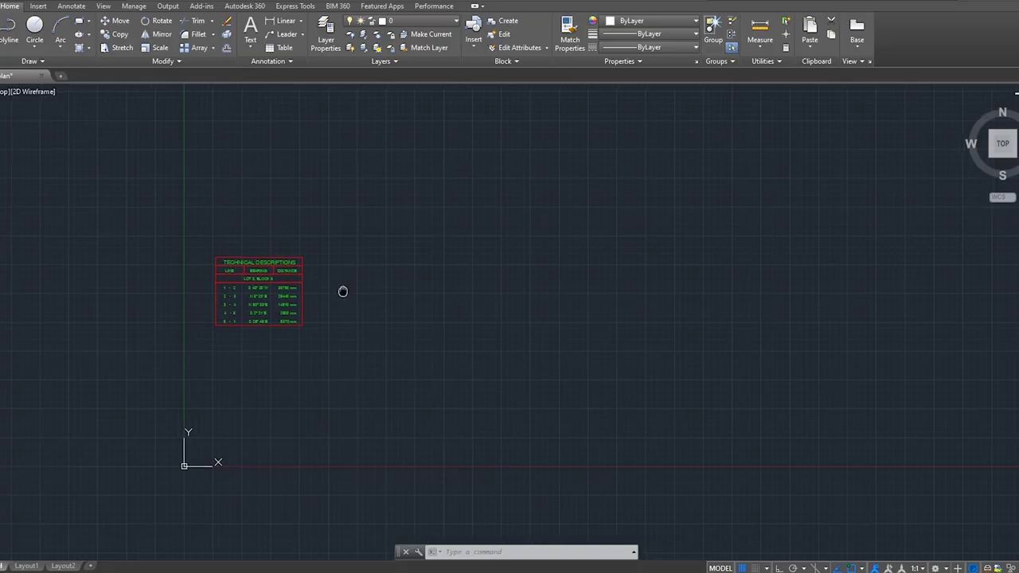
Start a LINE and pick the starting corner for line 1-2.
{"action": "scroll", "coordinate": [396, 271], "scroll_direction": "up", "scroll_amount": 3}
{"action": "middle_click_drag", "start_coordinate": [416, 300], "coordinate": [337, 291]}
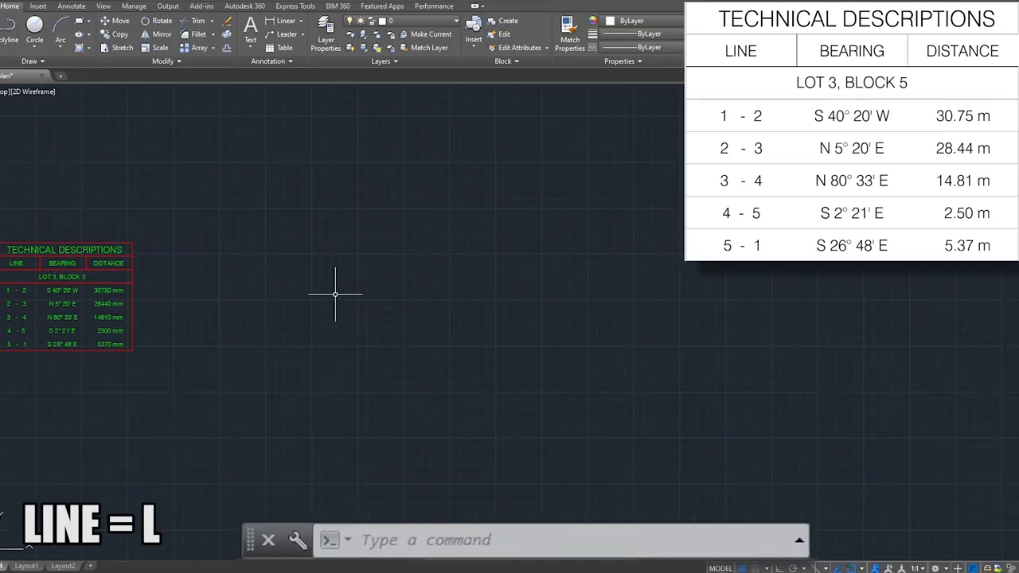
{"action": "scroll", "coordinate": [411, 303], "scroll_direction": "down", "scroll_amount": 2}
{"action": "type", "text": "L"}
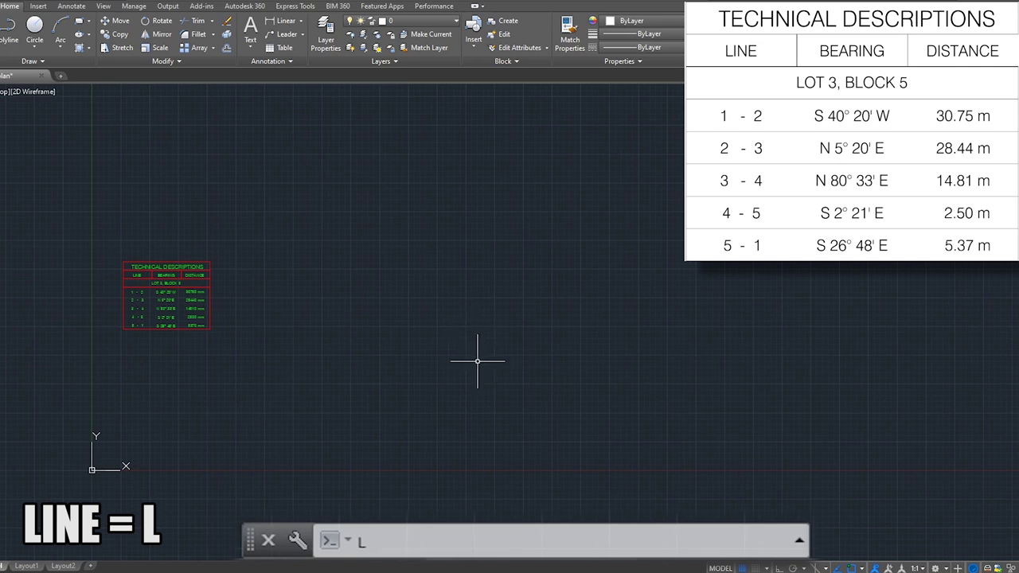
{"action": "key", "text": "Return"}
{"action": "left_click", "coordinate": [427, 398]}
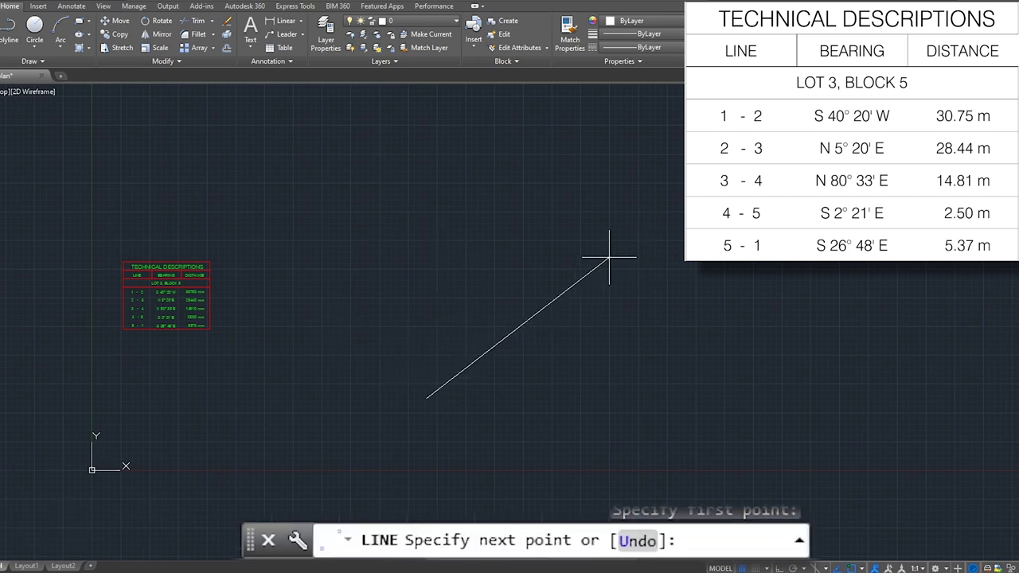
{"action": "scroll", "coordinate": [585, 257], "scroll_direction": "up", "scroll_amount": 2}
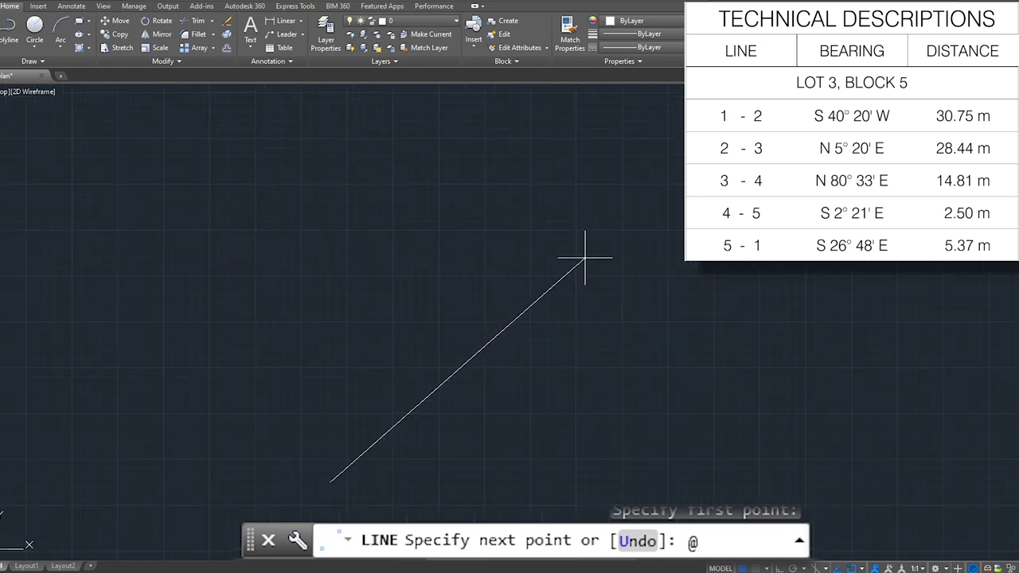
{"action": "scroll", "coordinate": [586, 257], "scroll_direction": "down", "scroll_amount": 3}
{"action": "scroll", "coordinate": [652, 239], "scroll_direction": "up", "scroll_amount": 2}
{"action": "scroll", "coordinate": [660, 250], "scroll_direction": "down", "scroll_amount": 1}
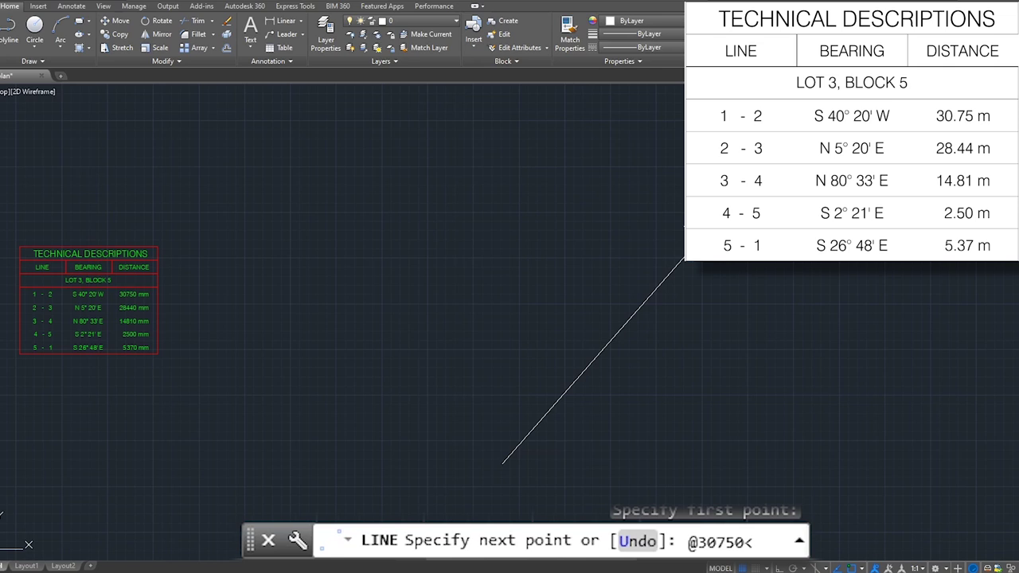
{"action": "type", "text": "40"}
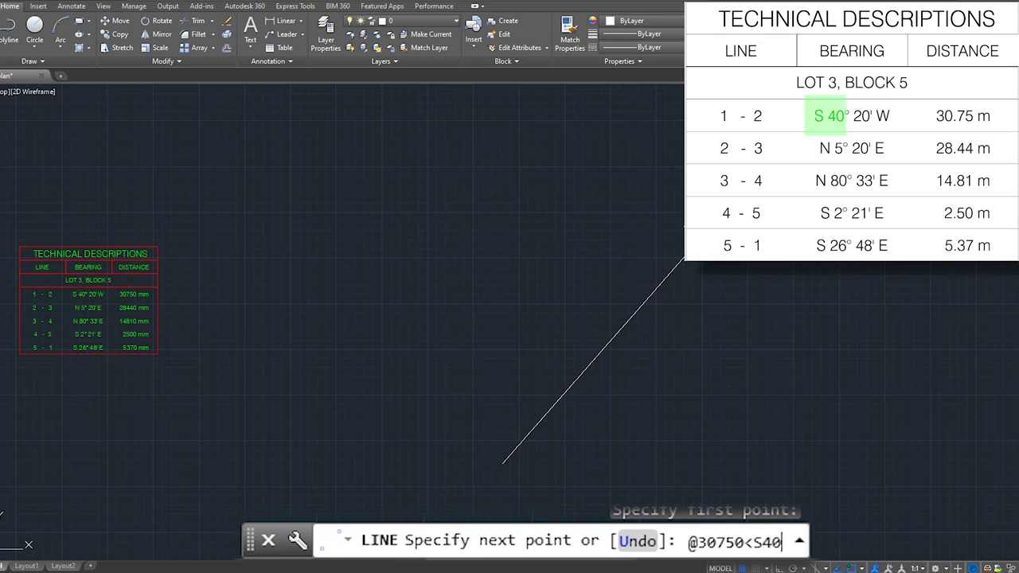
{"action": "type", "text": "D20"}
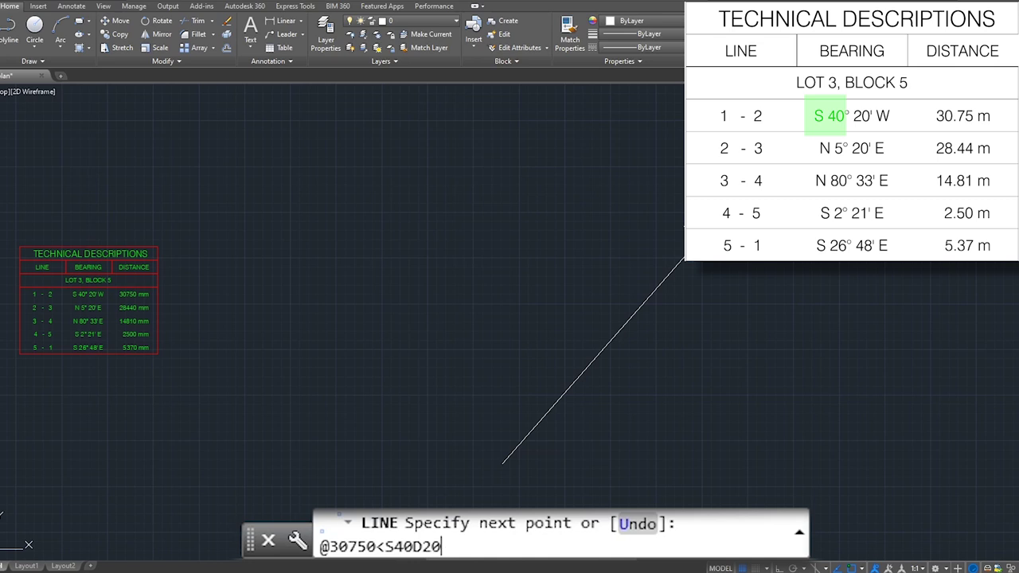
{"action": "type", "text": "'W"}
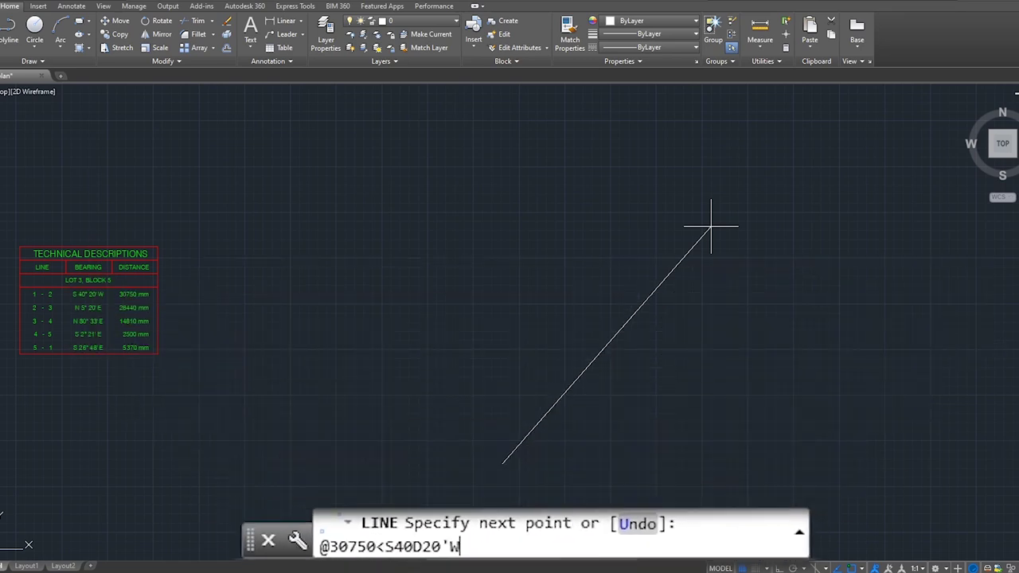
{"action": "key", "text": "Return"}
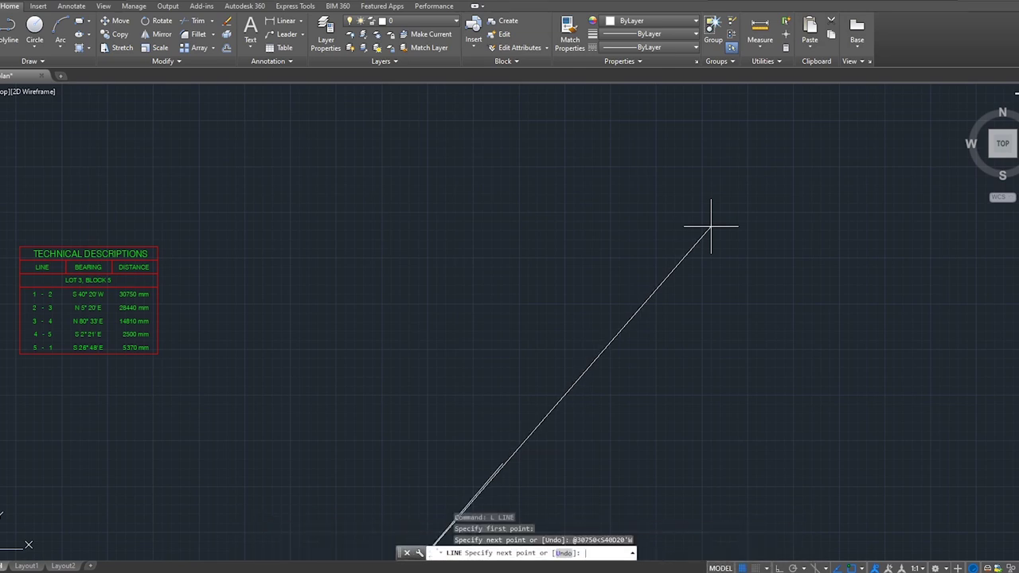
{"action": "middle_click_drag", "start_coordinate": [607, 250], "coordinate": [643, 88]}
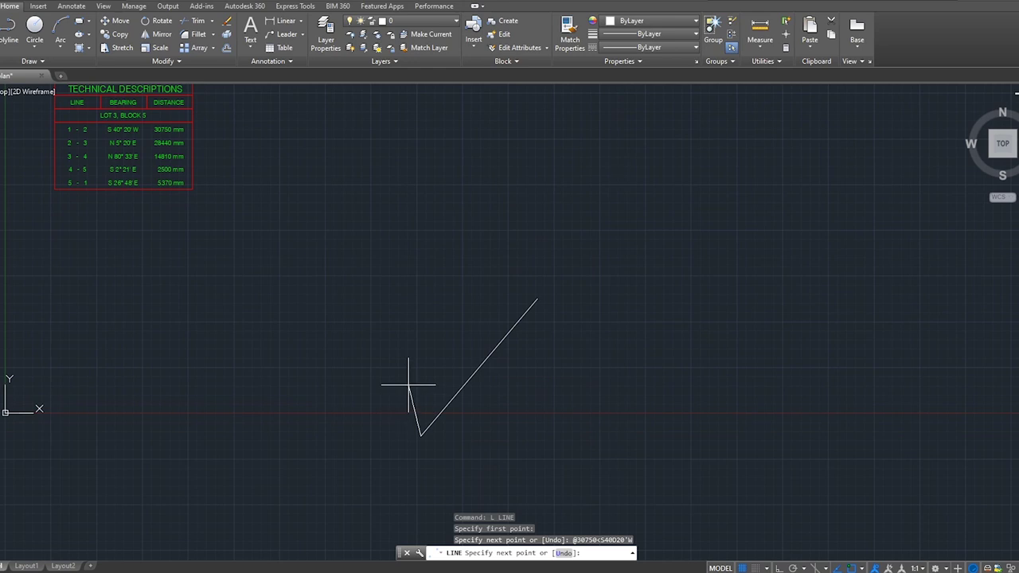
End the line and draw a 300-radius circle centred on line 1-2's upper endpoint.
{"action": "key", "text": "Return"}
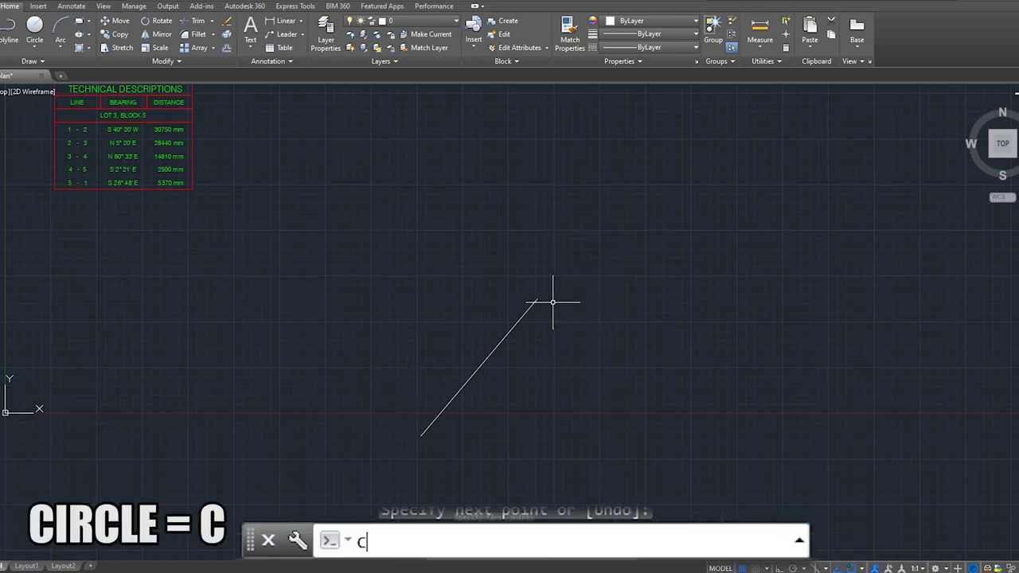
{"action": "key", "text": "Return"}
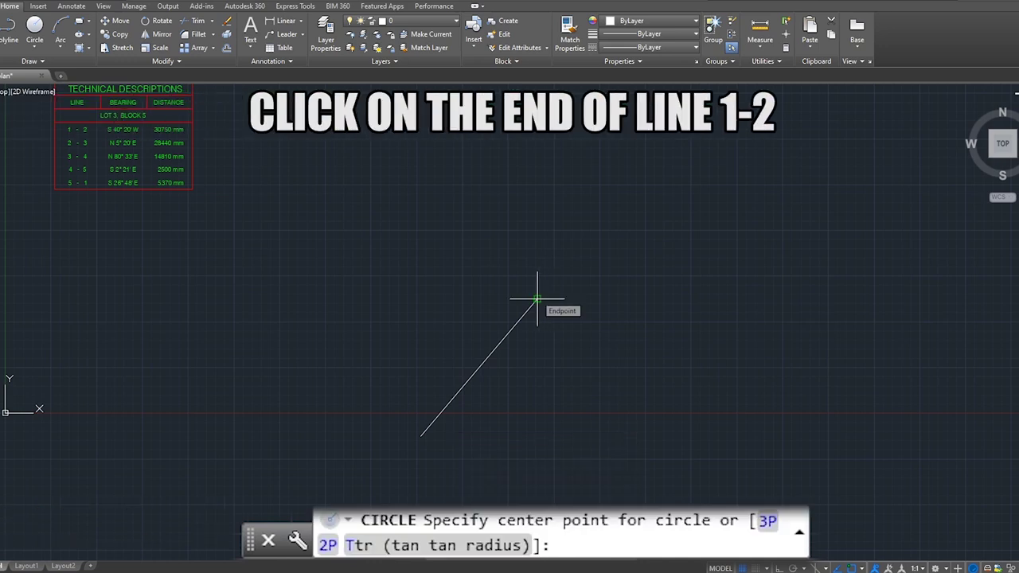
{"action": "left_click", "coordinate": [538, 299]}
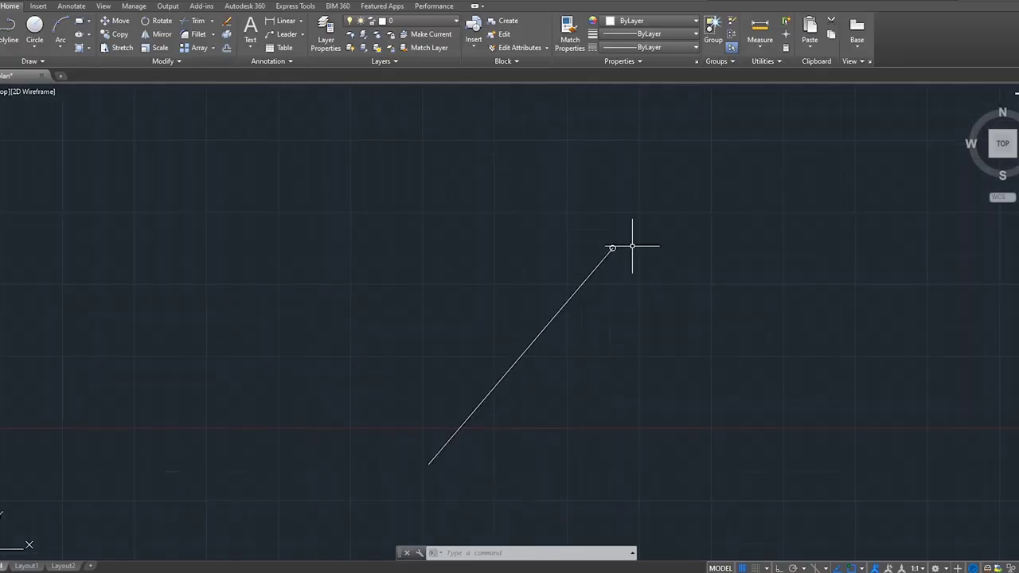
{"action": "scroll", "coordinate": [628, 254], "scroll_direction": "up", "scroll_amount": 2}
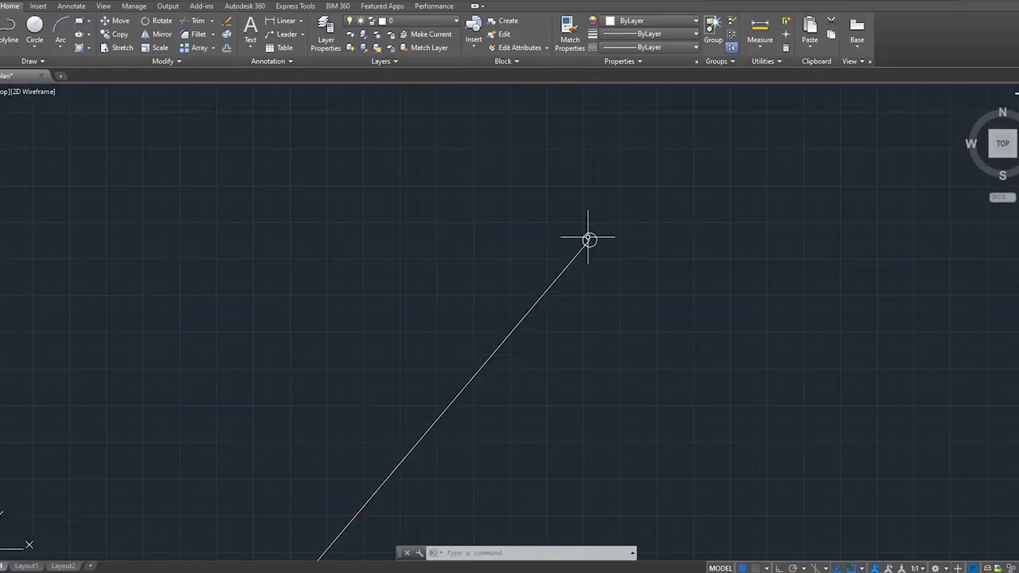
{"action": "scroll", "coordinate": [605, 254], "scroll_direction": "down", "scroll_amount": 2}
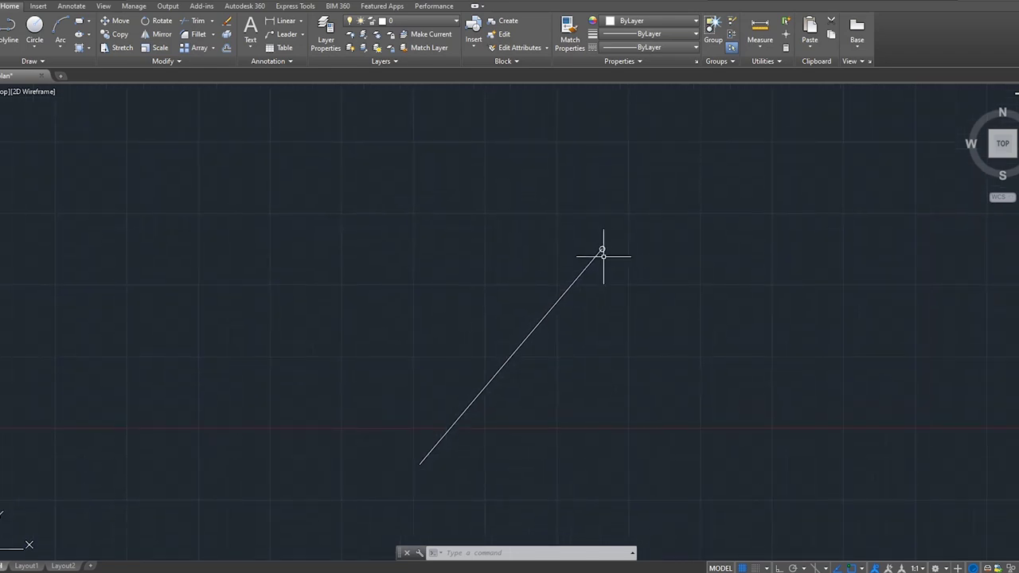
{"action": "scroll", "coordinate": [602, 256], "scroll_direction": "up", "scroll_amount": 2}
Draw a multiline text box just below the circled corner.
{"action": "scroll", "coordinate": [603, 256], "scroll_direction": "up", "scroll_amount": 6}
{"action": "middle_click_drag", "start_coordinate": [597, 250], "coordinate": [467, 364]}
{"action": "type", "text": "T"}
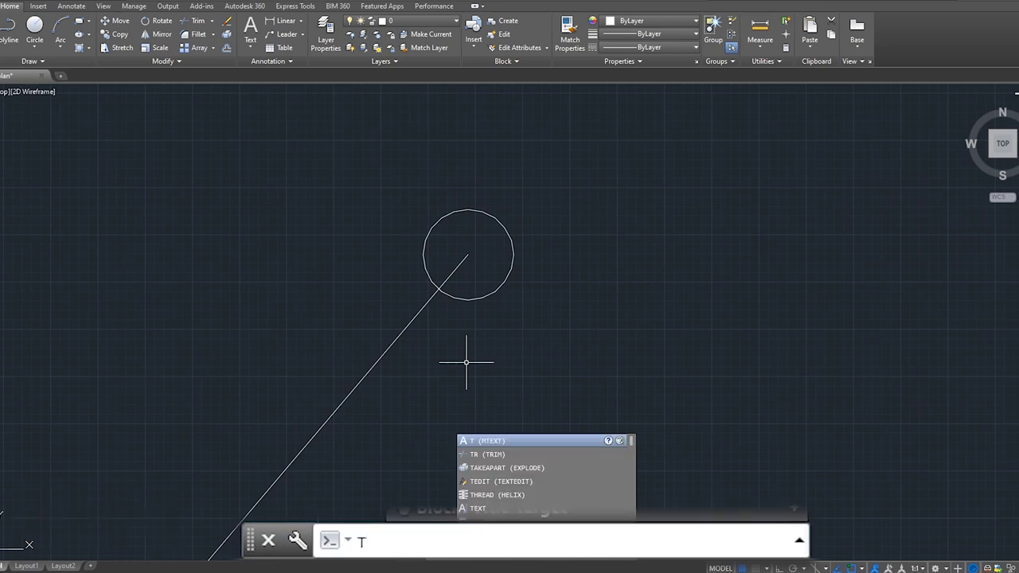
{"action": "key", "text": "Return"}
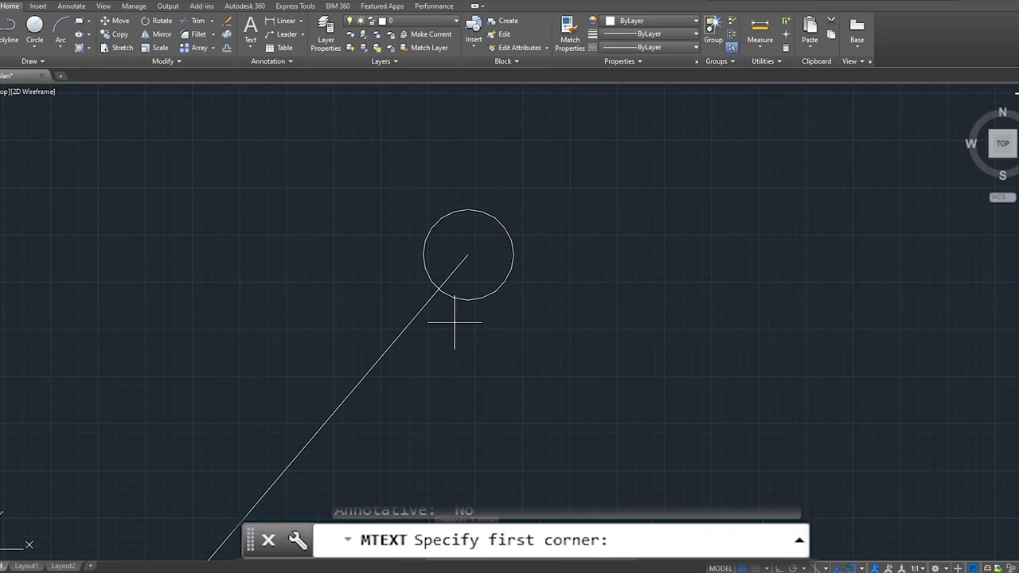
{"action": "left_click", "coordinate": [455, 322]}
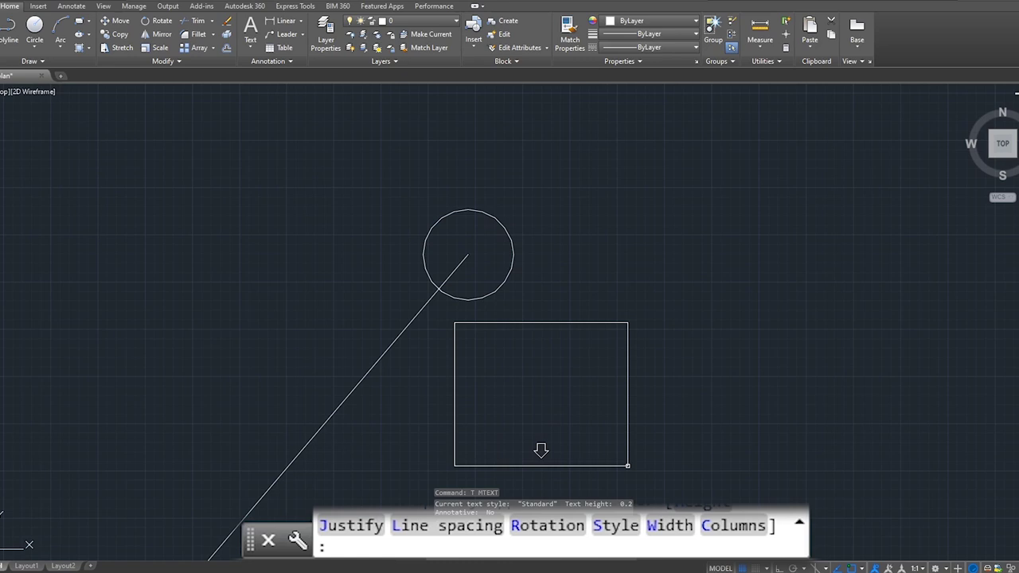
{"action": "scroll", "coordinate": [573, 462], "scroll_direction": "down", "scroll_amount": 2}
{"action": "middle_click_drag", "start_coordinate": [573, 462], "coordinate": [605, 405]}
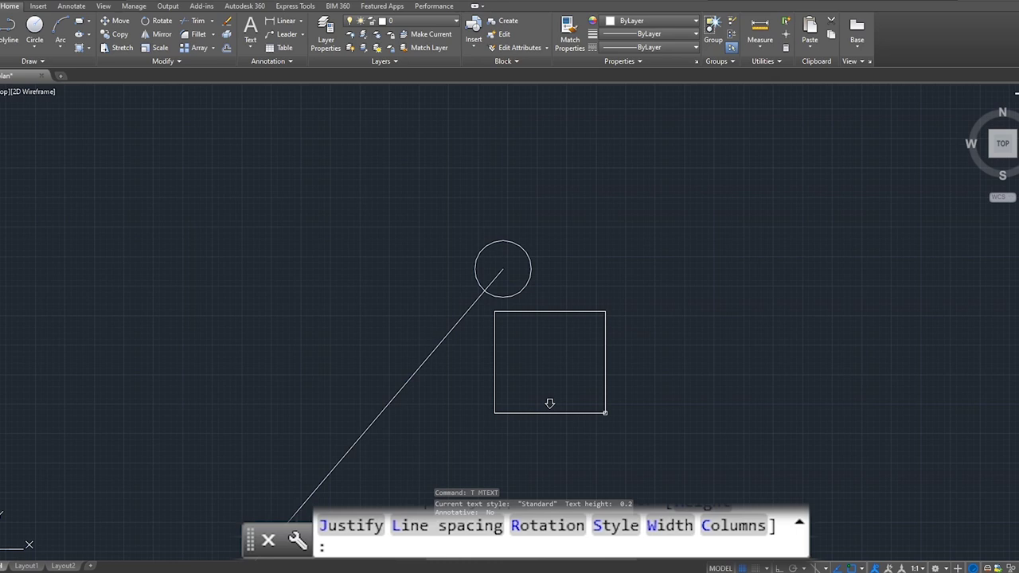
{"action": "left_click", "coordinate": [605, 413]}
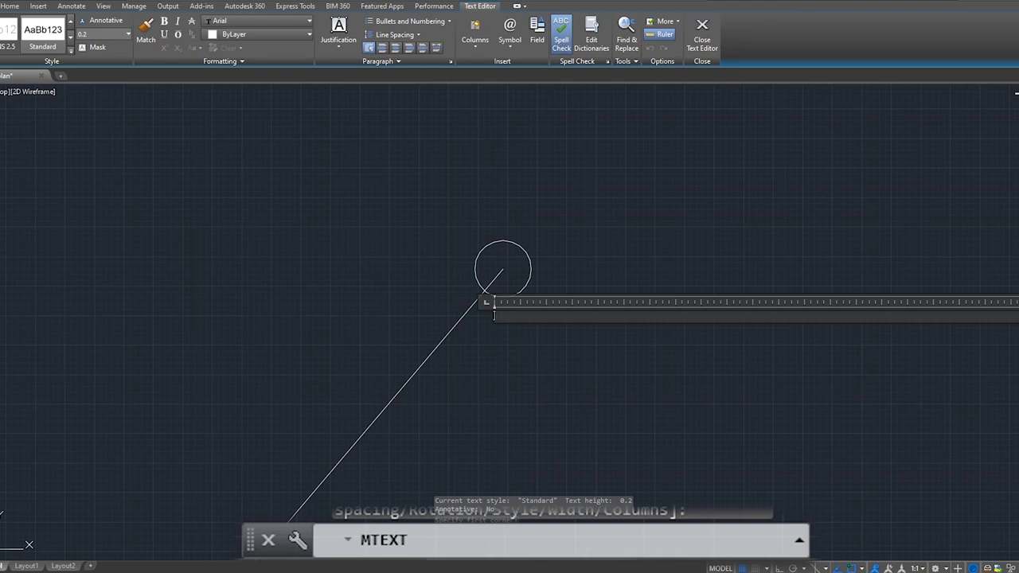
Enter the number 1 at text height 450 and close the text editor.
{"action": "scroll", "coordinate": [505, 318], "scroll_direction": "up", "scroll_amount": 6}
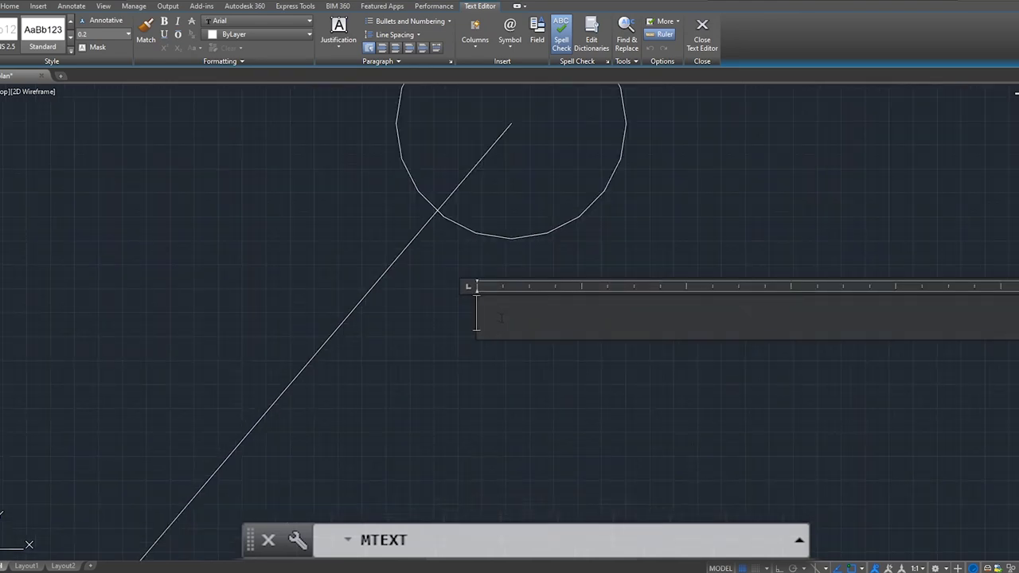
{"action": "type", "text": "1"}
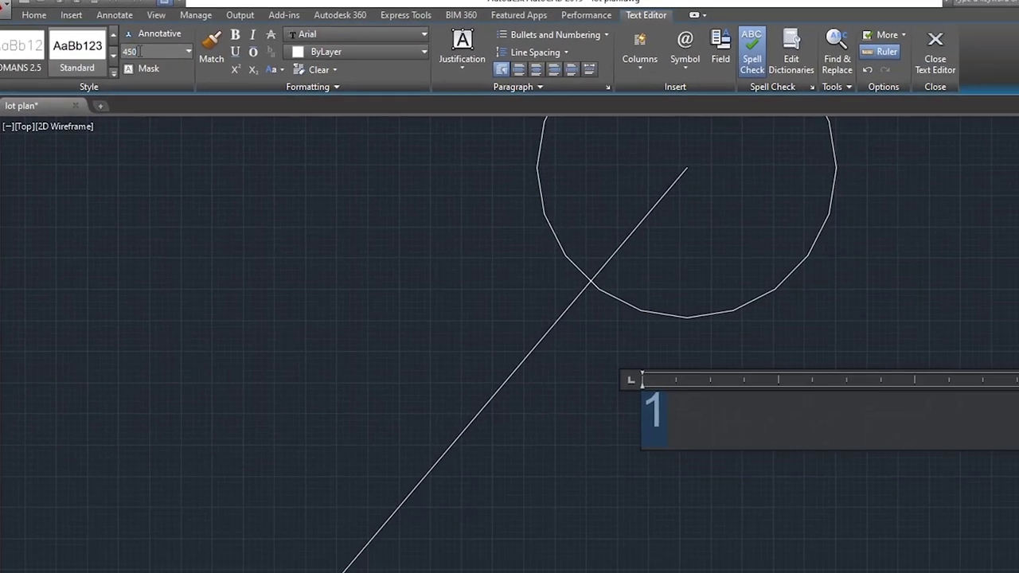
{"action": "key", "text": "Return"}
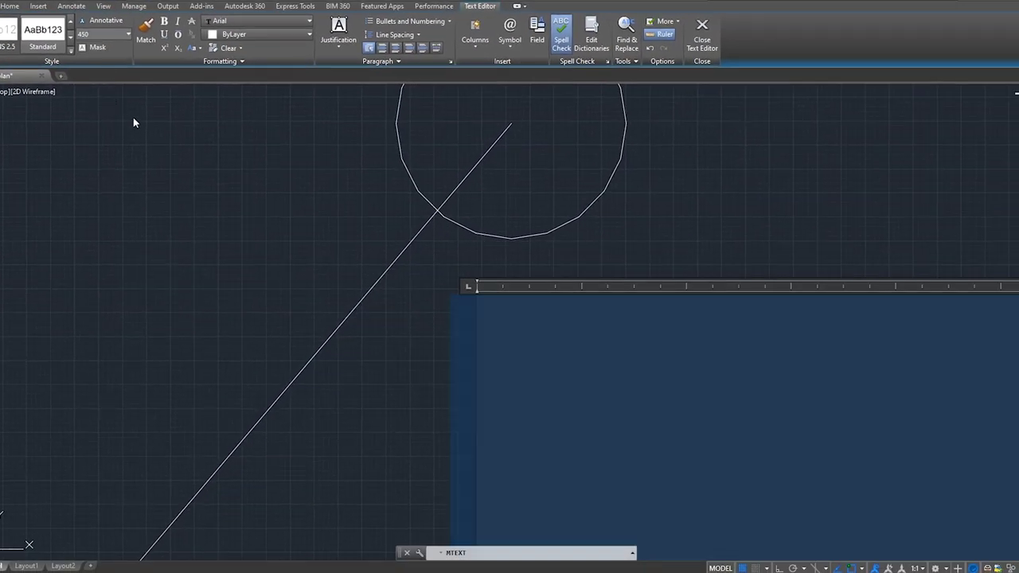
{"action": "scroll", "coordinate": [182, 149], "scroll_direction": "down", "scroll_amount": 2}
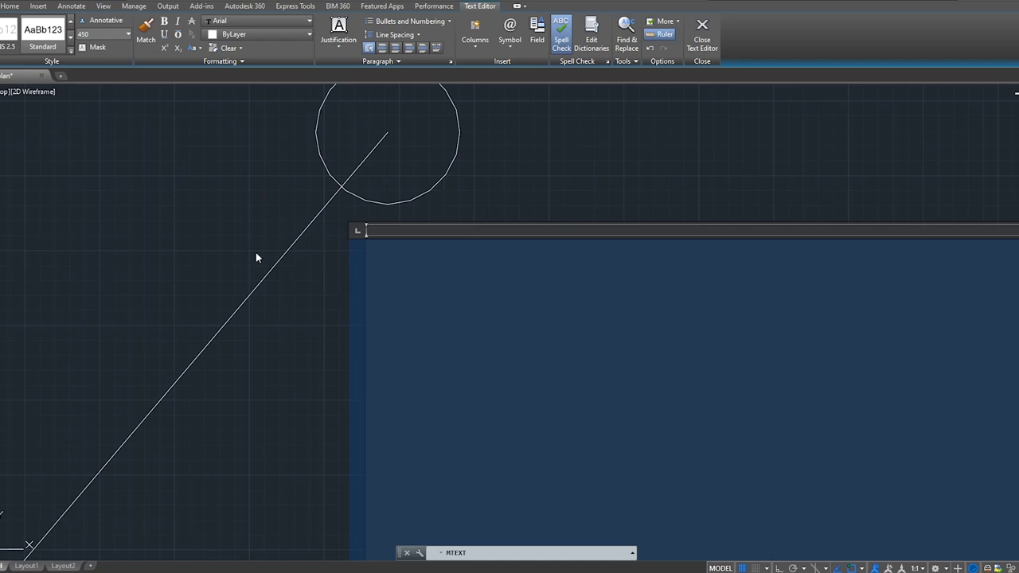
{"action": "left_click", "coordinate": [309, 282]}
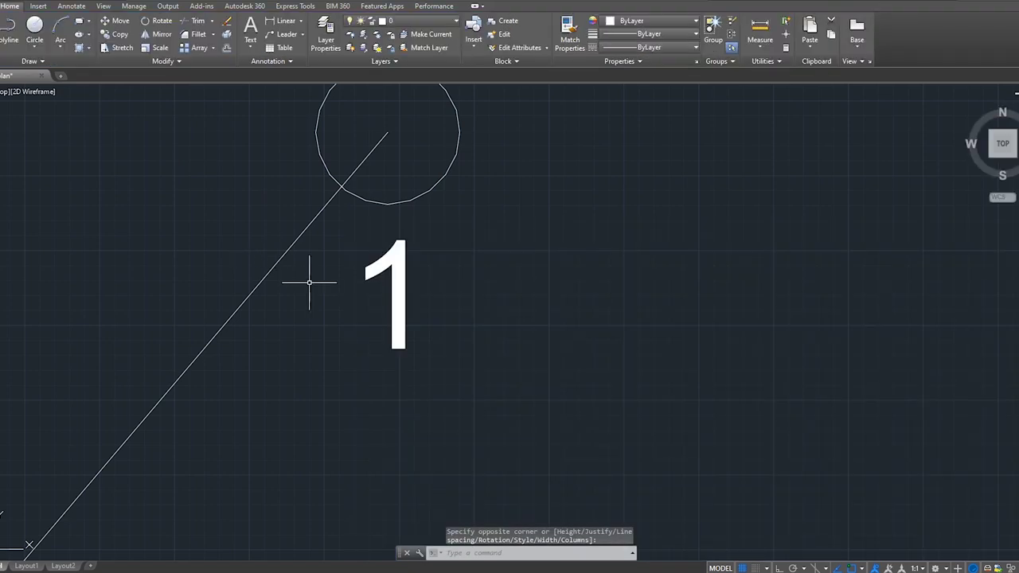
Copy corner marker 1, circle and number, to the lower end of line 1-2.
{"action": "scroll", "coordinate": [319, 282], "scroll_direction": "down", "scroll_amount": 3}
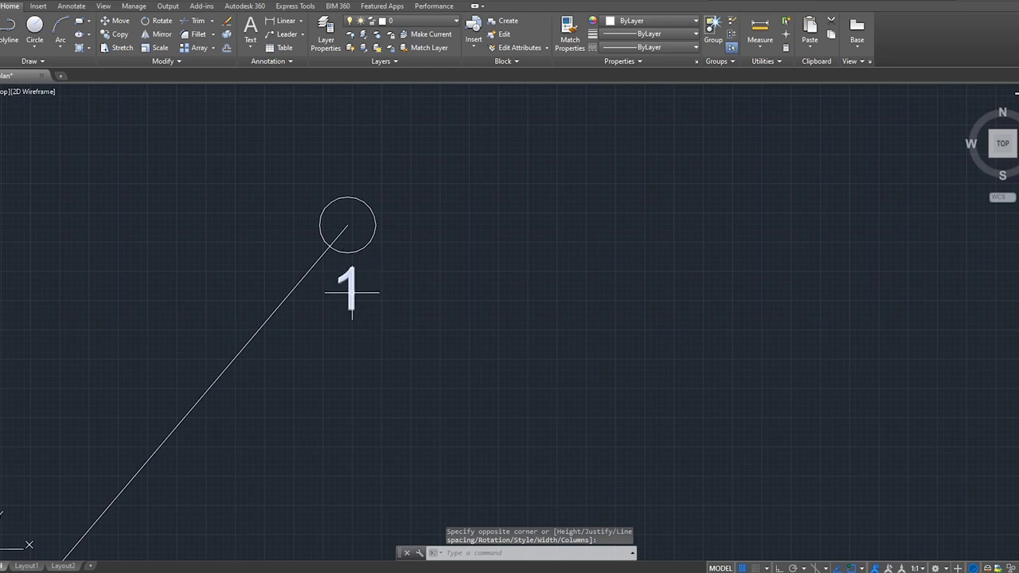
{"action": "scroll", "coordinate": [393, 260], "scroll_direction": "down", "scroll_amount": 2}
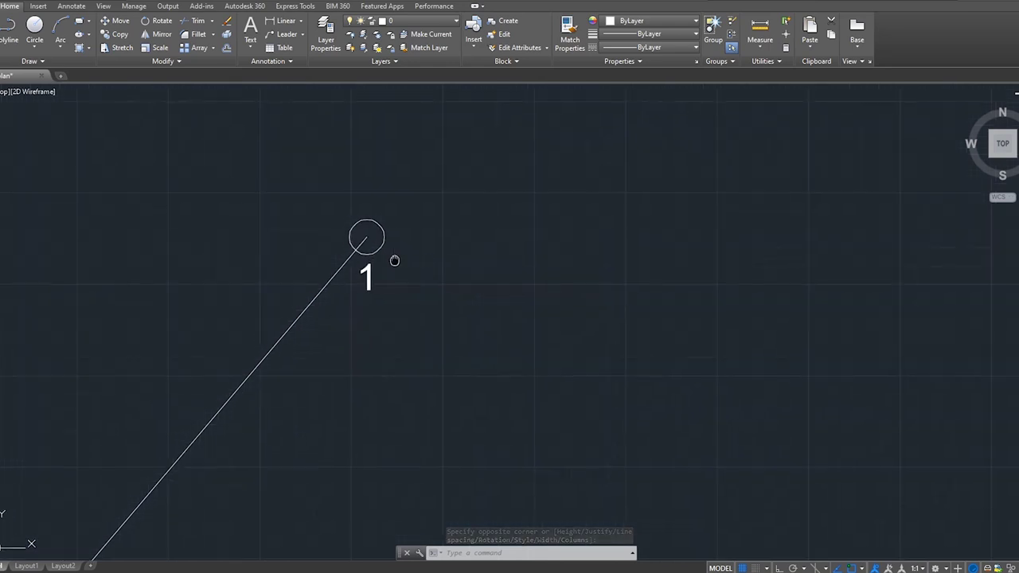
{"action": "middle_click_drag", "start_coordinate": [396, 260], "coordinate": [461, 246]}
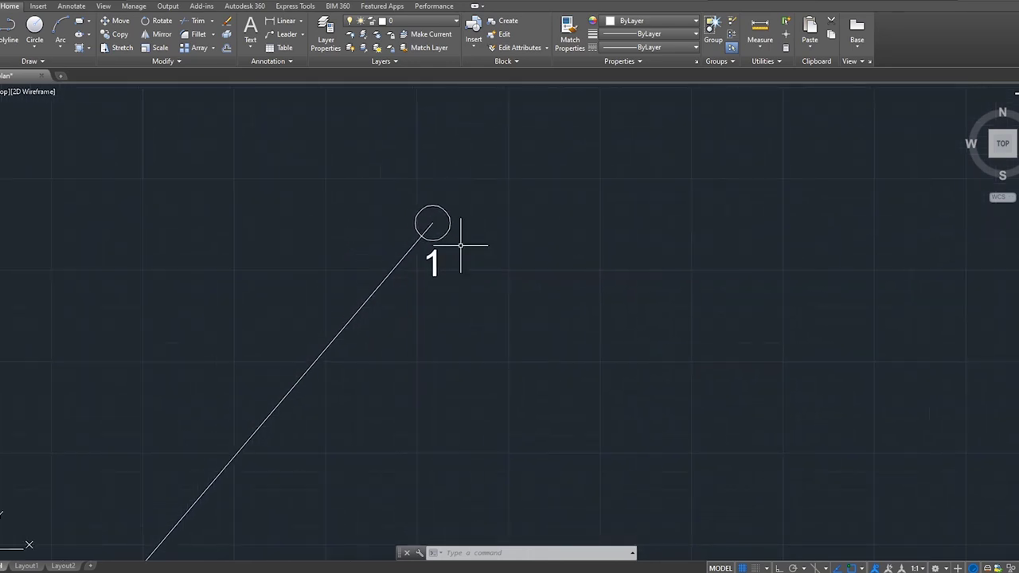
{"action": "left_click", "coordinate": [387, 183]}
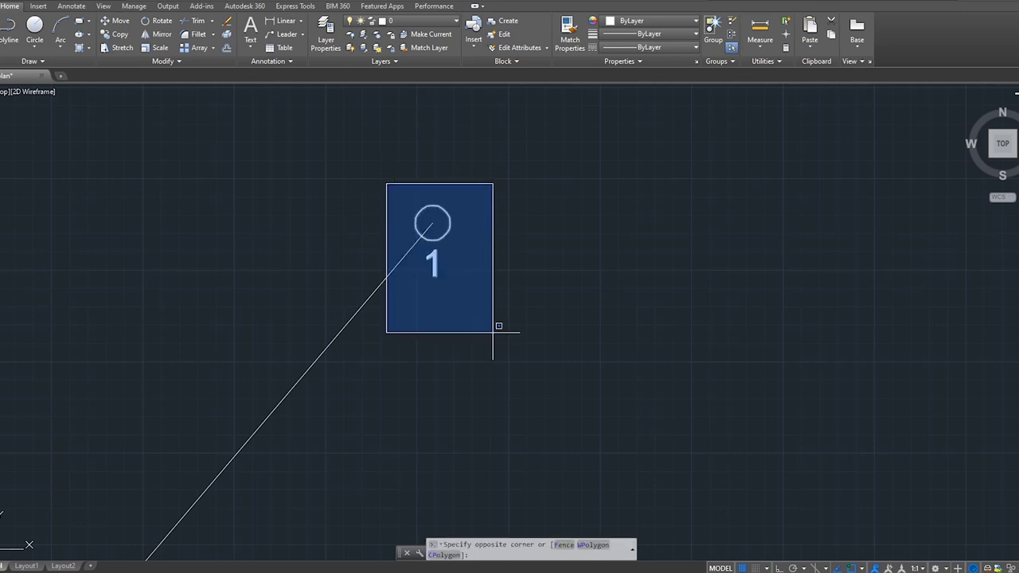
{"action": "left_click", "coordinate": [493, 332]}
{"action": "type", "text": "co"}
{"action": "key", "text": "Return"}
{"action": "left_click", "coordinate": [432, 223]}
{"action": "middle_click_drag", "start_coordinate": [455, 268], "coordinate": [329, 409]}
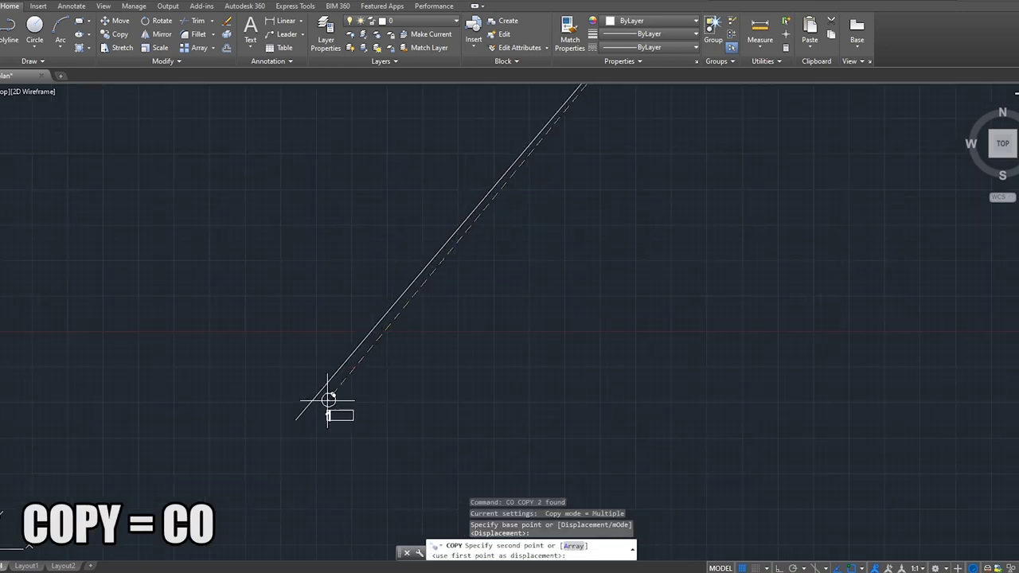
{"action": "key", "text": "Return"}
{"action": "scroll", "coordinate": [398, 382], "scroll_direction": "up", "scroll_amount": 6}
{"action": "middle_click_drag", "start_coordinate": [398, 382], "coordinate": [346, 409]}
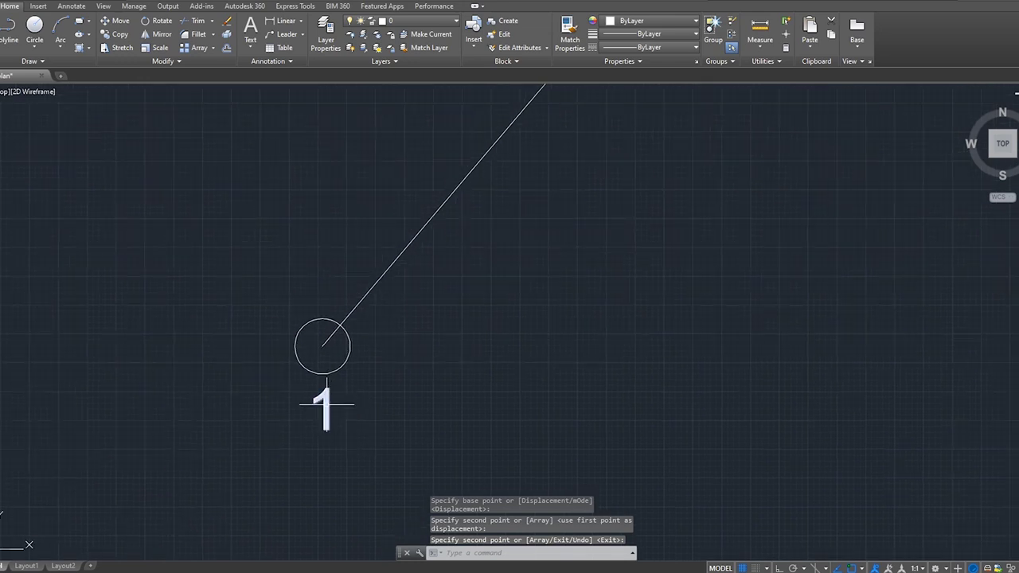
Change the copied marker's label from 1 to 2.
{"action": "left_click", "coordinate": [326, 404]}
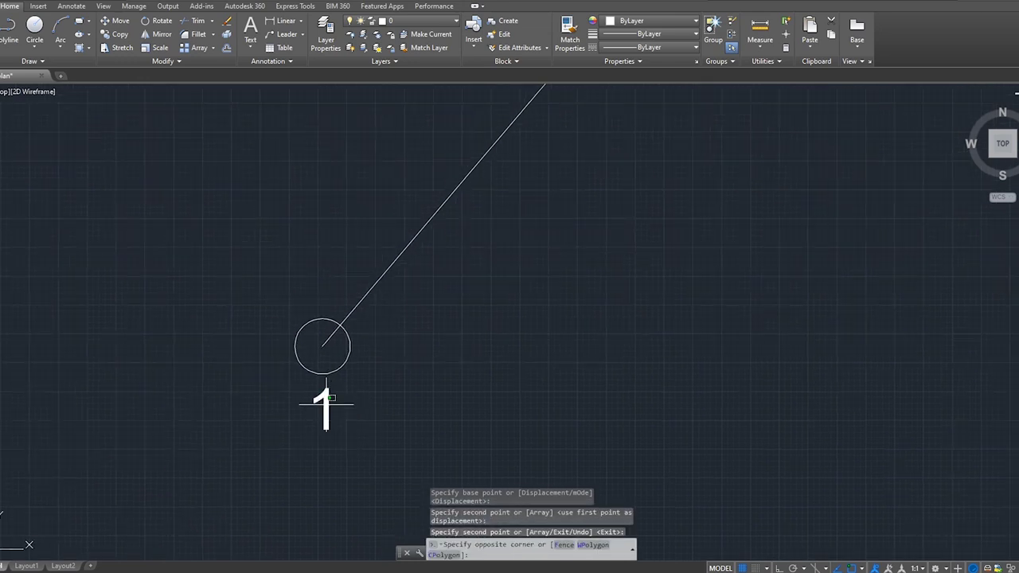
{"action": "double_click", "coordinate": [334, 395]}
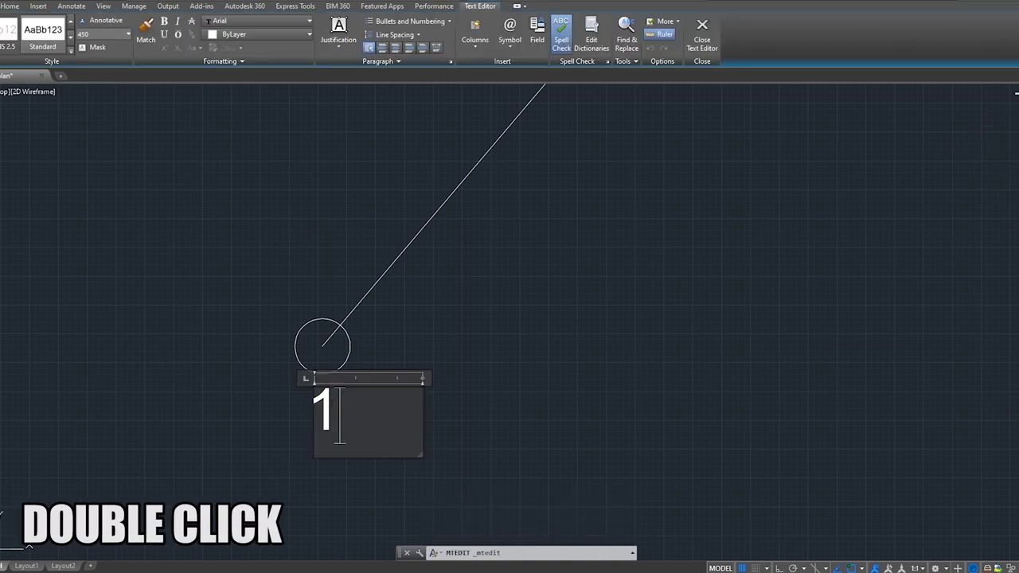
{"action": "left_click_drag", "start_coordinate": [372, 410], "coordinate": [271, 413]}
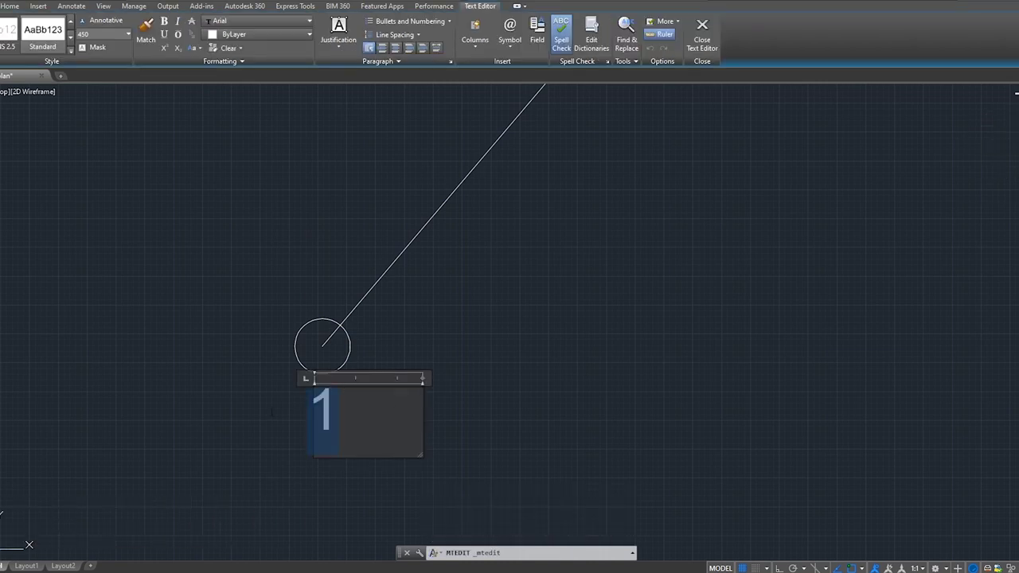
{"action": "type", "text": "2"}
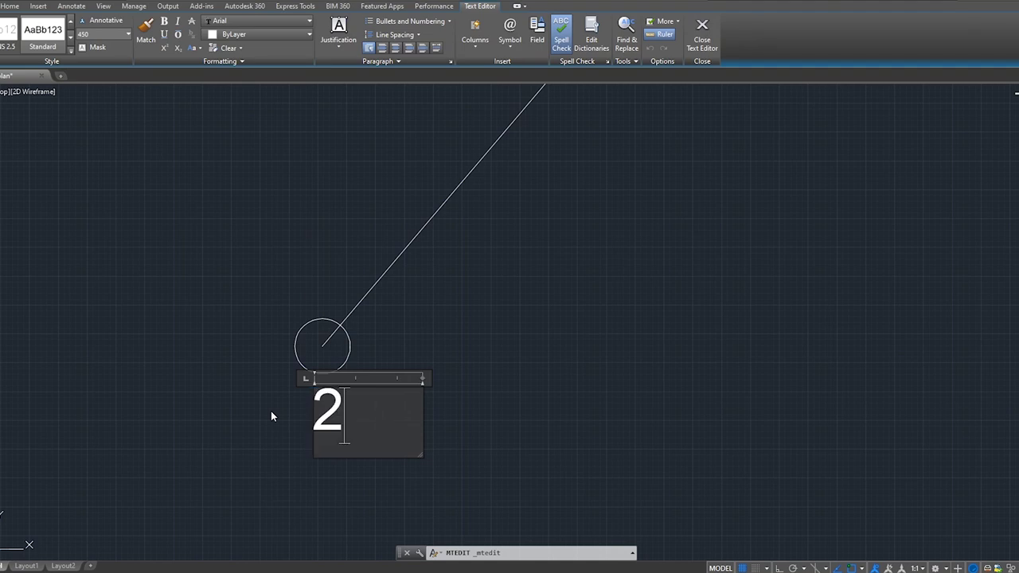
{"action": "left_click", "coordinate": [273, 411]}
{"action": "scroll", "coordinate": [326, 392], "scroll_direction": "down", "scroll_amount": 3}
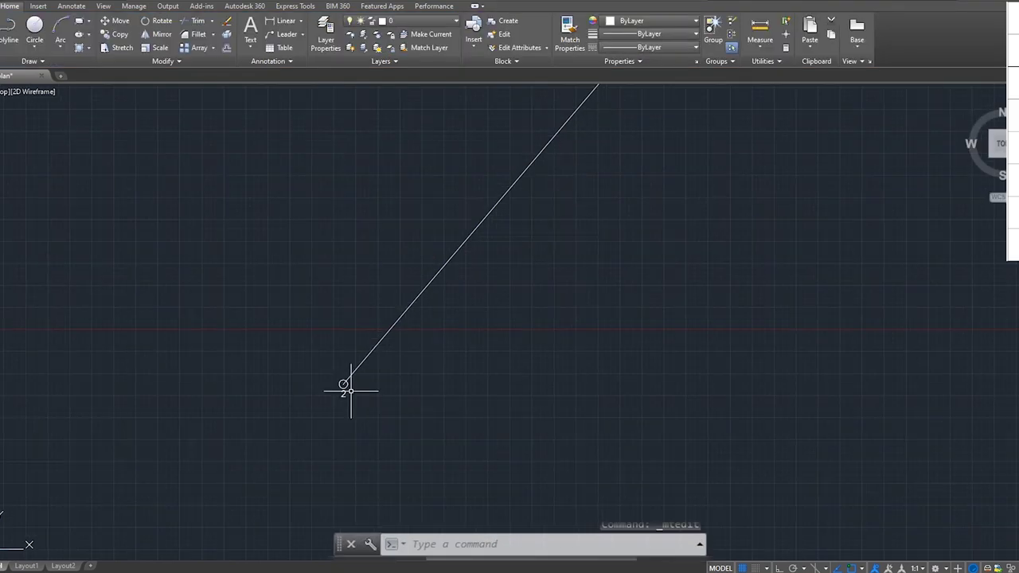
{"action": "scroll", "coordinate": [350, 390], "scroll_direction": "down", "scroll_amount": 3}
{"action": "middle_click_drag", "start_coordinate": [342, 372], "coordinate": [477, 426]}
{"action": "type", "text": "l"}
{"action": "key", "text": "Return"}
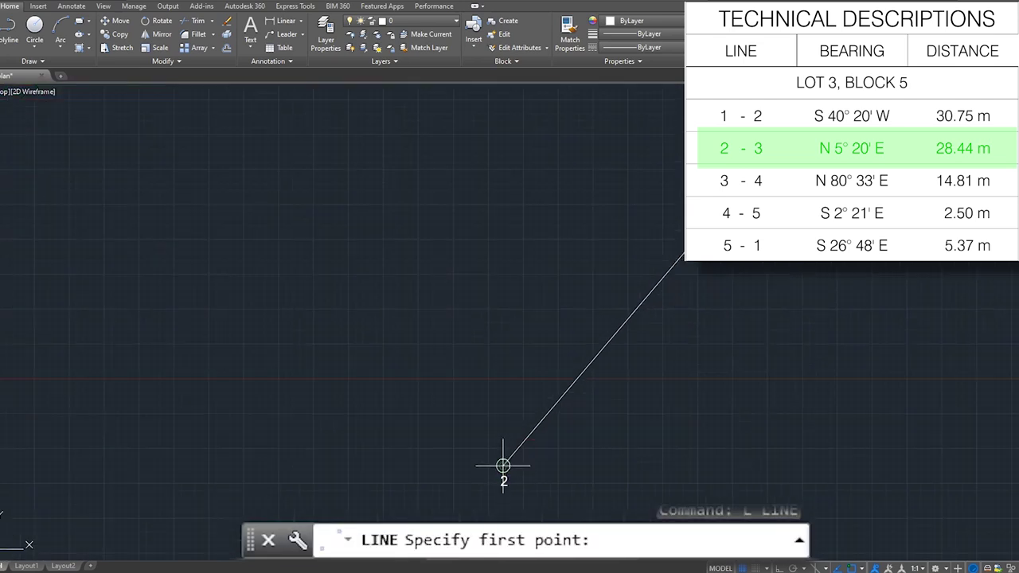
{"action": "left_click", "coordinate": [504, 466]}
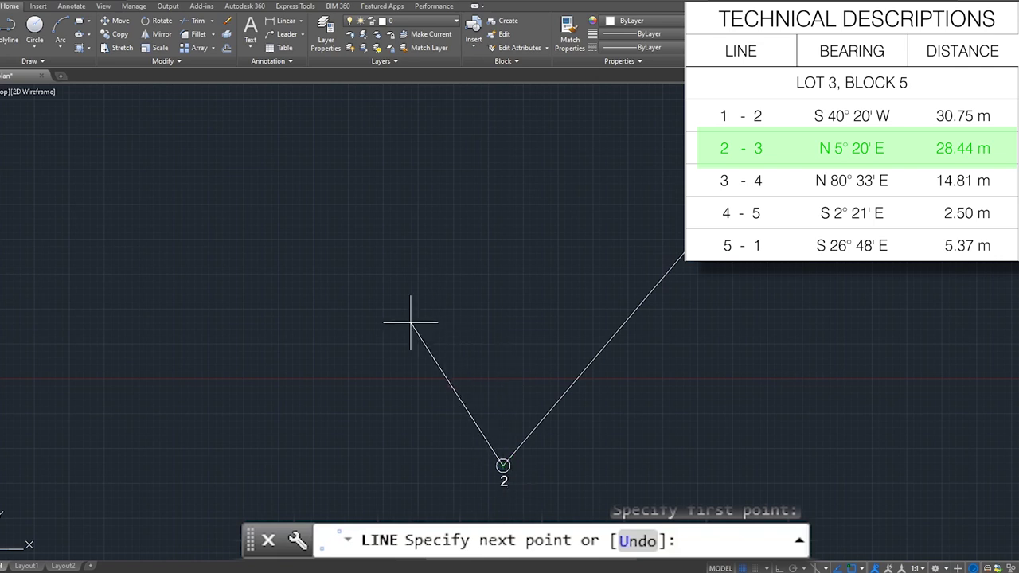
{"action": "scroll", "coordinate": [406, 334], "scroll_direction": "down", "scroll_amount": 4}
{"action": "middle_click_drag", "start_coordinate": [416, 368], "coordinate": [452, 371]}
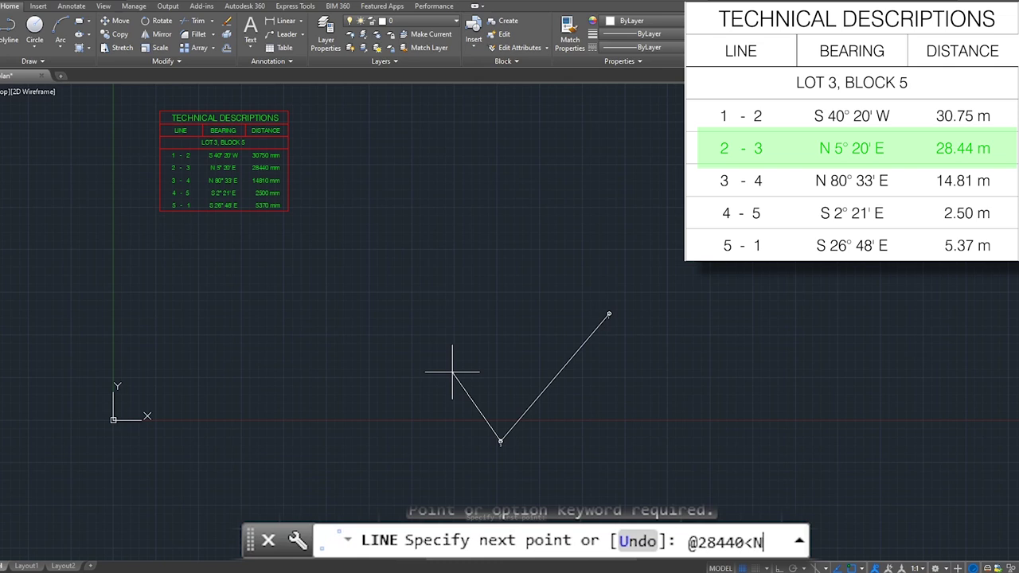
{"action": "type", "text": "20'E"}
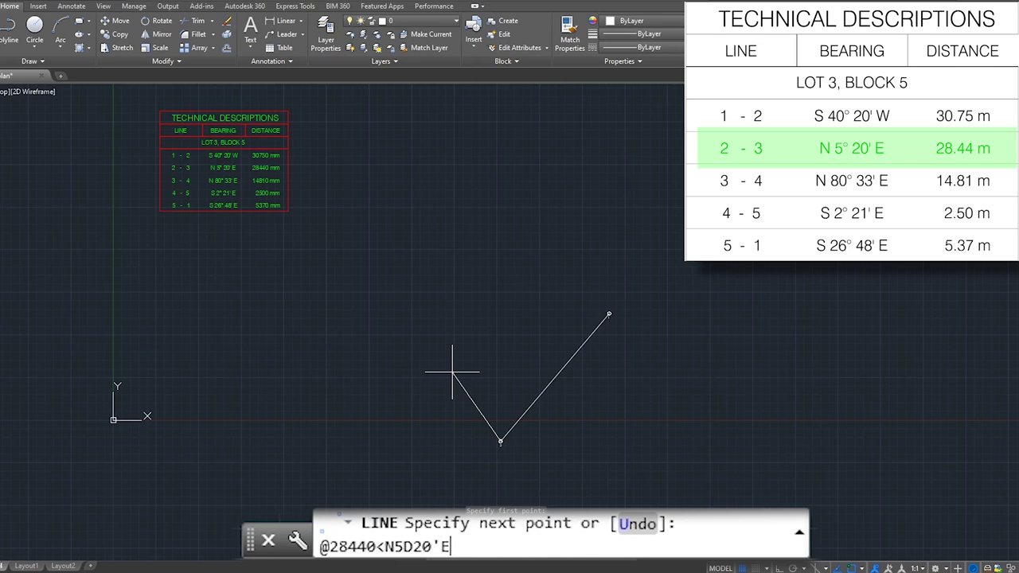
{"action": "key", "text": "Return"}
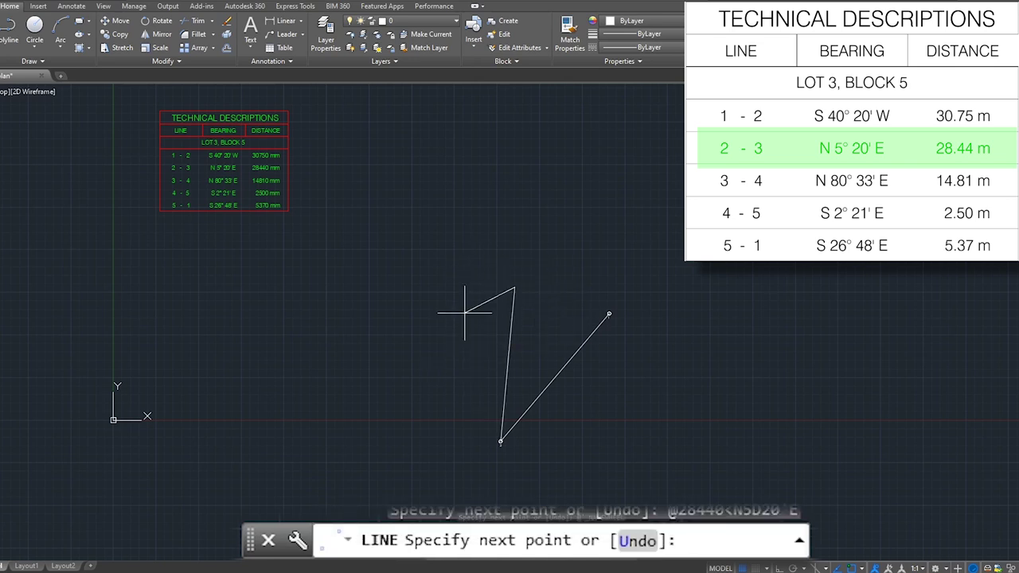
{"action": "scroll", "coordinate": [499, 301], "scroll_direction": "up", "scroll_amount": 2}
{"action": "middle_click_drag", "start_coordinate": [500, 300], "coordinate": [480, 292]}
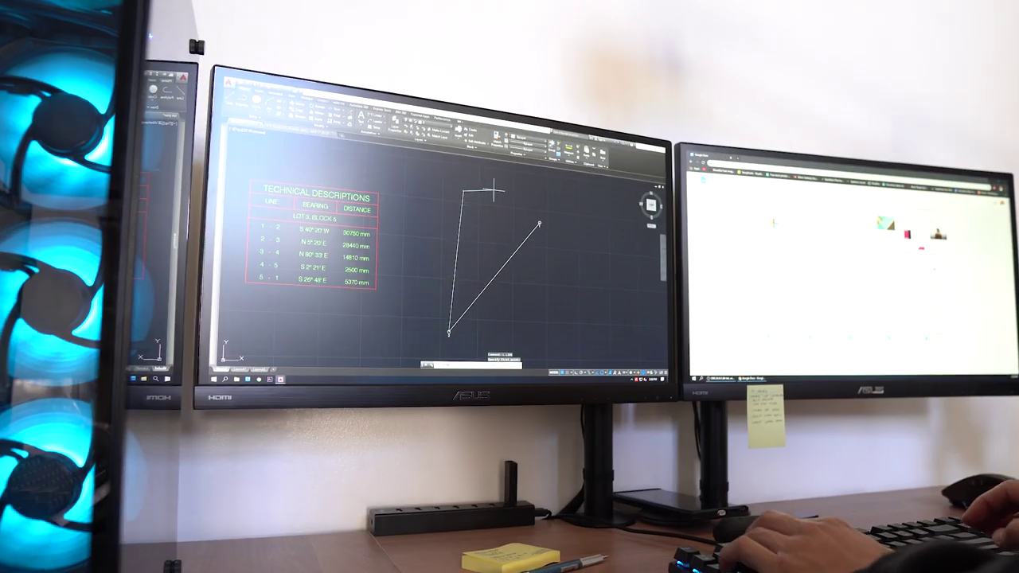
{"action": "type", "text": "@14810<N80D33'E"}
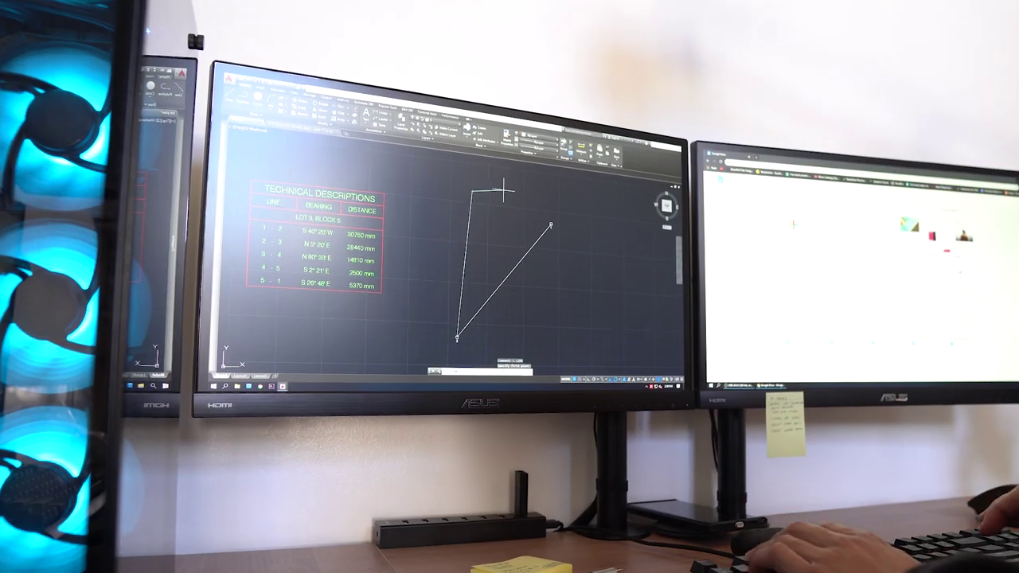
{"action": "key", "text": "Return"}
{"action": "type", "text": "@2500<S2D21'E"}
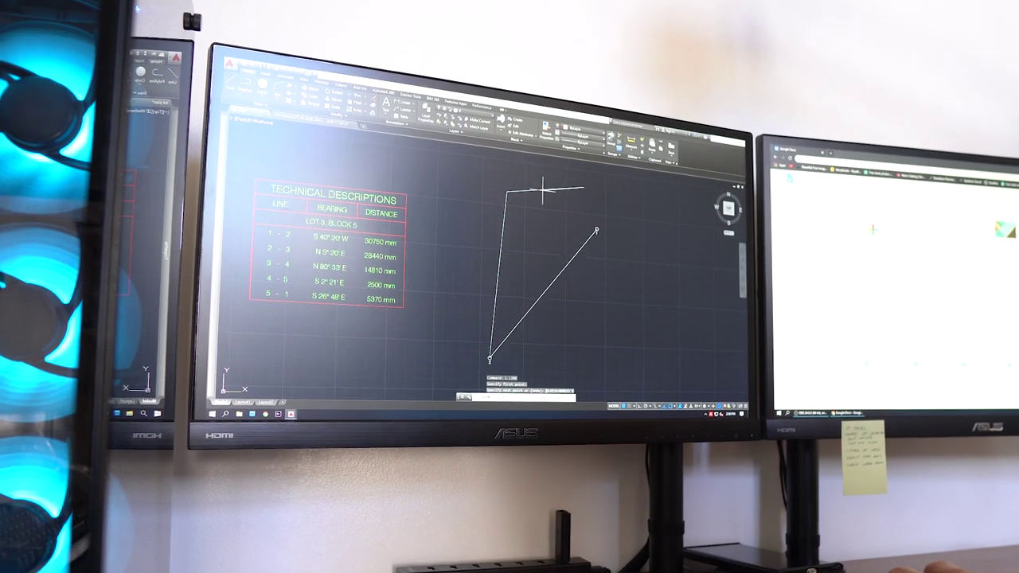
{"action": "key", "text": "Return"}
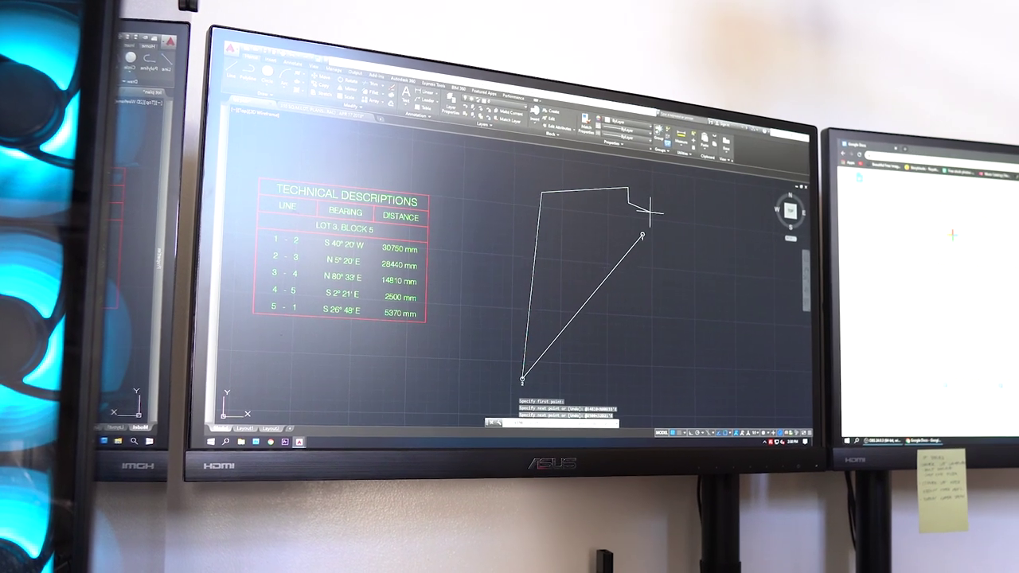
{"action": "type", "text": "@5370<S26D48'E"}
{"action": "key", "text": "Return"}
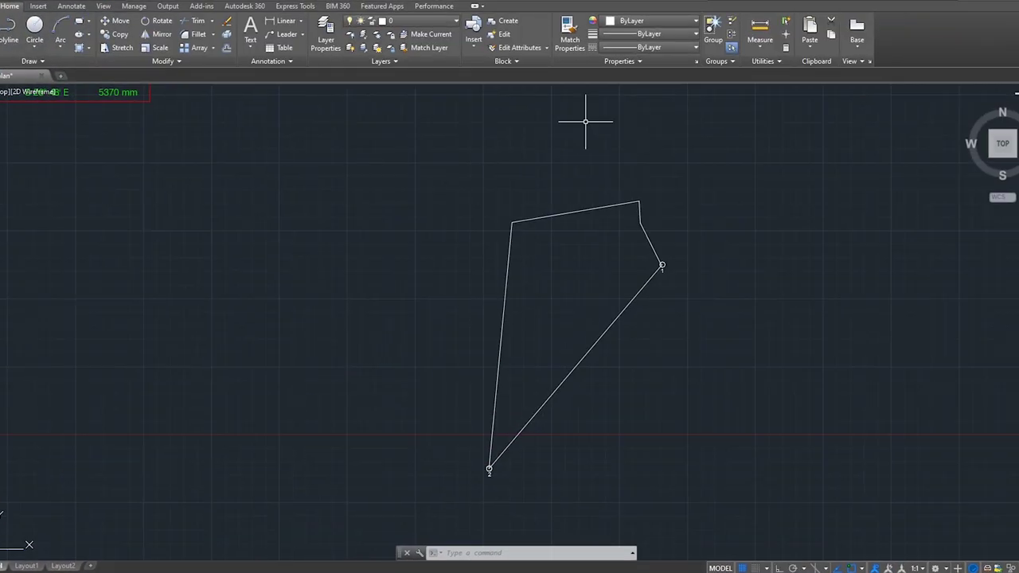
Stretch the closing leg's endpoint onto the centre of corner marker 1.
{"action": "scroll", "coordinate": [654, 288], "scroll_direction": "up", "scroll_amount": 8}
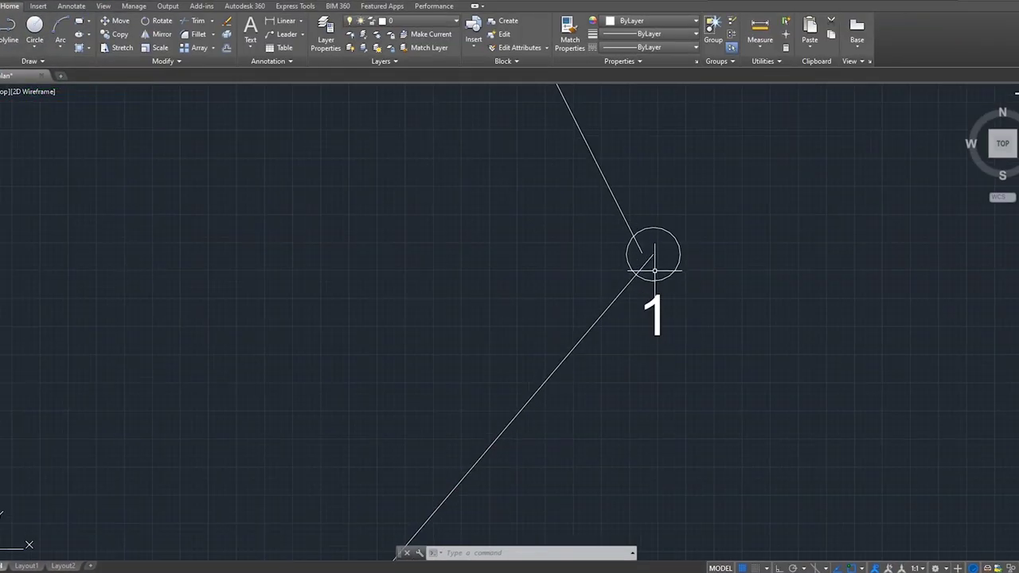
{"action": "middle_click_drag", "start_coordinate": [653, 256], "coordinate": [700, 353]}
{"action": "scroll", "coordinate": [699, 354], "scroll_direction": "up", "scroll_amount": 4}
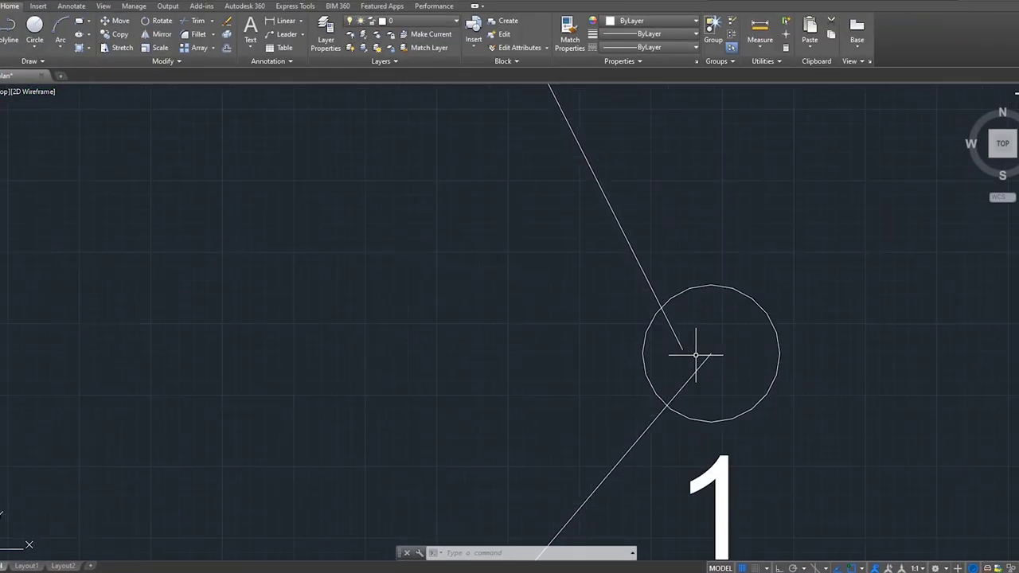
{"action": "scroll", "coordinate": [707, 342], "scroll_direction": "down", "scroll_amount": 4}
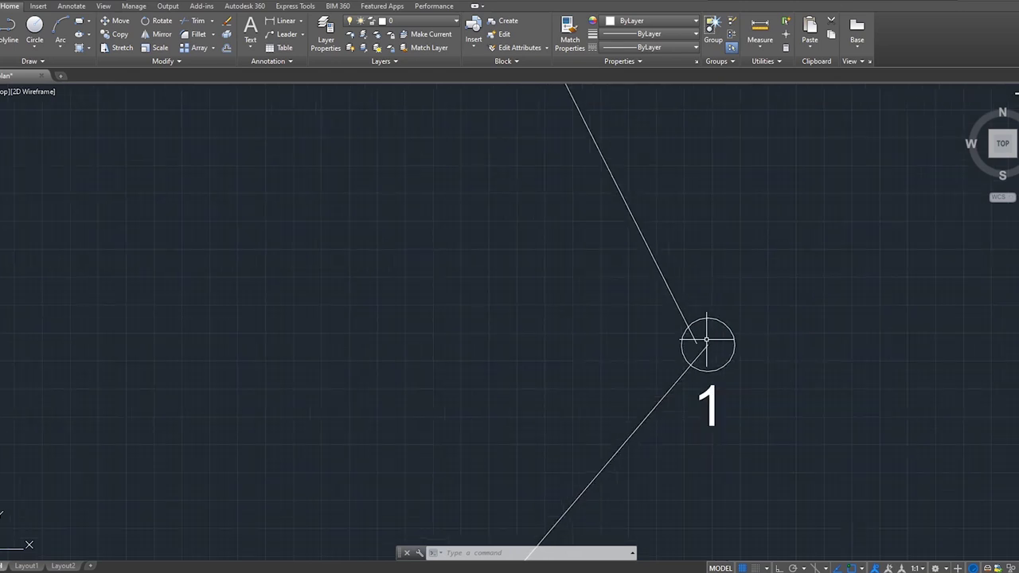
{"action": "scroll", "coordinate": [693, 355], "scroll_direction": "up", "scroll_amount": 2}
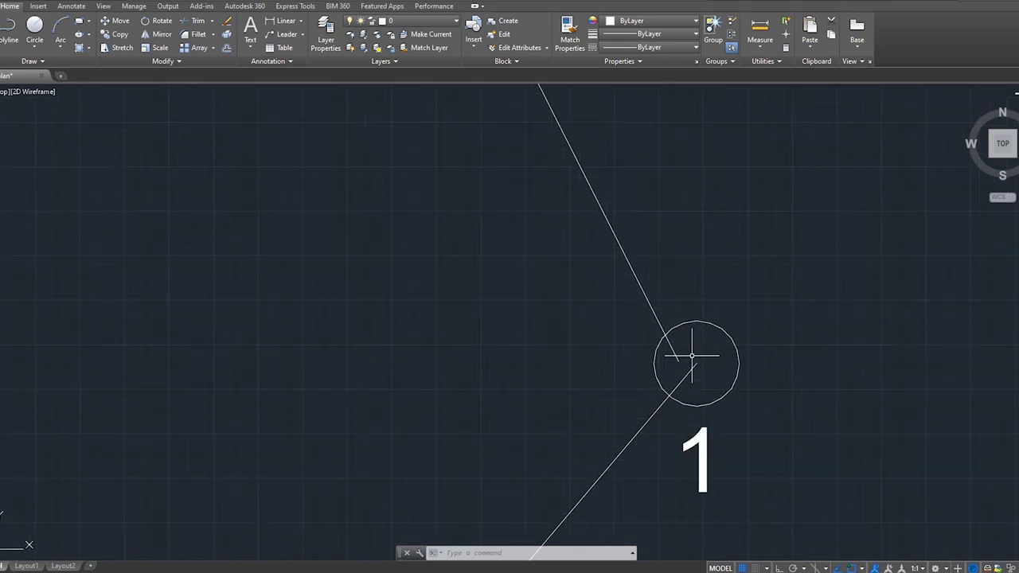
{"action": "scroll", "coordinate": [692, 356], "scroll_direction": "down", "scroll_amount": 2}
{"action": "mouse_move", "coordinate": [693, 357]}
{"action": "middle_mouse_down"}
{"action": "mouse_move", "coordinate": [661, 391]}
{"action": "mouse_move", "coordinate": [613, 385]}
{"action": "middle_mouse_up"}
{"action": "scroll", "coordinate": [613, 386], "scroll_direction": "up", "scroll_amount": 1}
{"action": "left_click", "coordinate": [609, 389]}
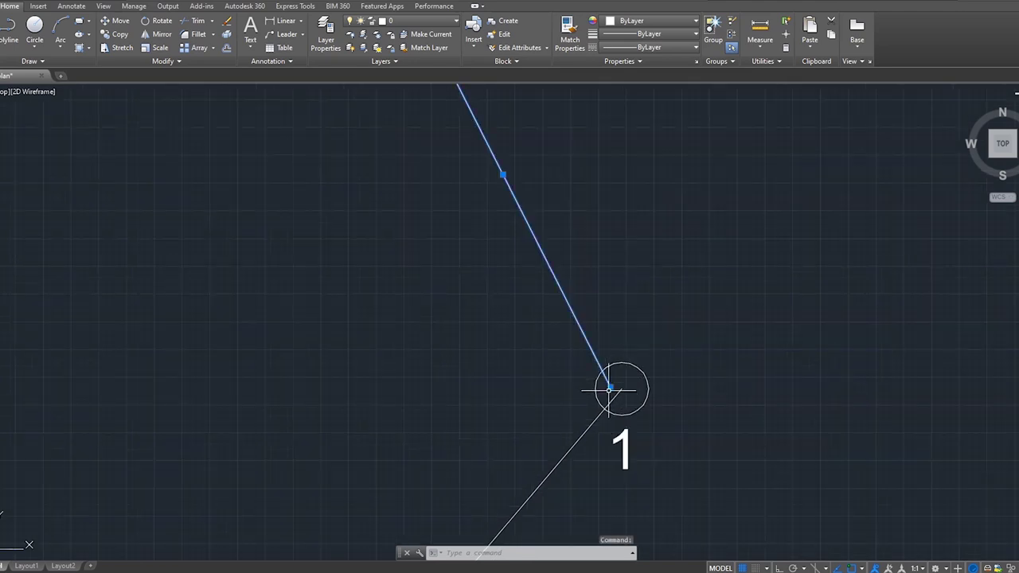
{"action": "left_click", "coordinate": [609, 389]}
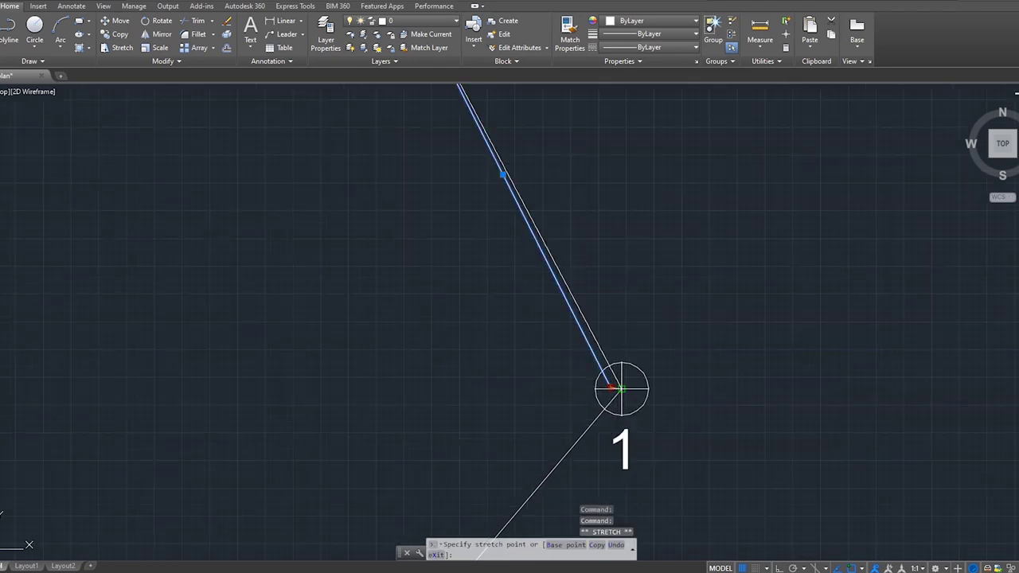
{"action": "left_click", "coordinate": [622, 388]}
{"action": "scroll", "coordinate": [659, 358], "scroll_direction": "down", "scroll_amount": 1}
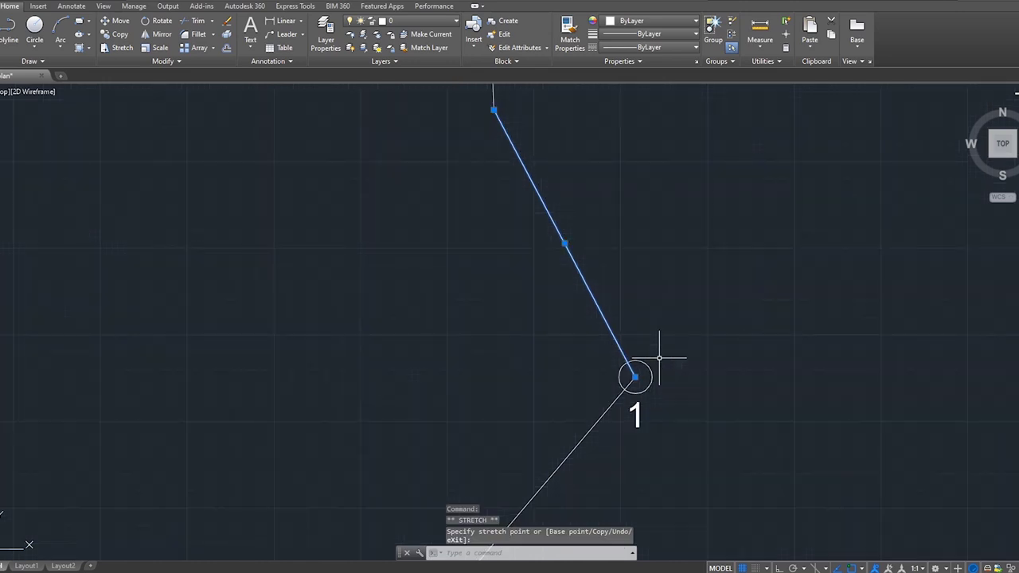
{"action": "key", "text": "Escape"}
{"action": "scroll", "coordinate": [681, 360], "scroll_direction": "down", "scroll_amount": 2}
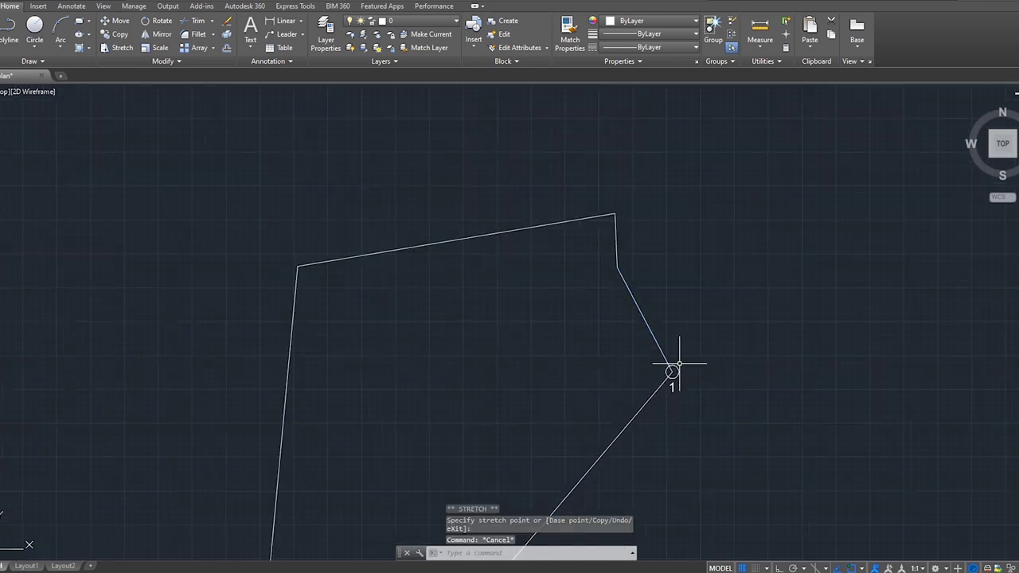
{"action": "mouse_move", "coordinate": [671, 364]}
{"action": "middle_mouse_down"}
{"action": "mouse_move", "coordinate": [751, 229]}
{"action": "mouse_move", "coordinate": [725, 280]}
{"action": "middle_mouse_up"}
{"action": "scroll", "coordinate": [729, 271], "scroll_direction": "down", "scroll_amount": 1}
Join the five boundary legs into one polyline with J.
{"action": "left_click", "coordinate": [712, 332]}
{"action": "left_click", "coordinate": [505, 125]}
{"action": "left_click", "coordinate": [760, 160]}
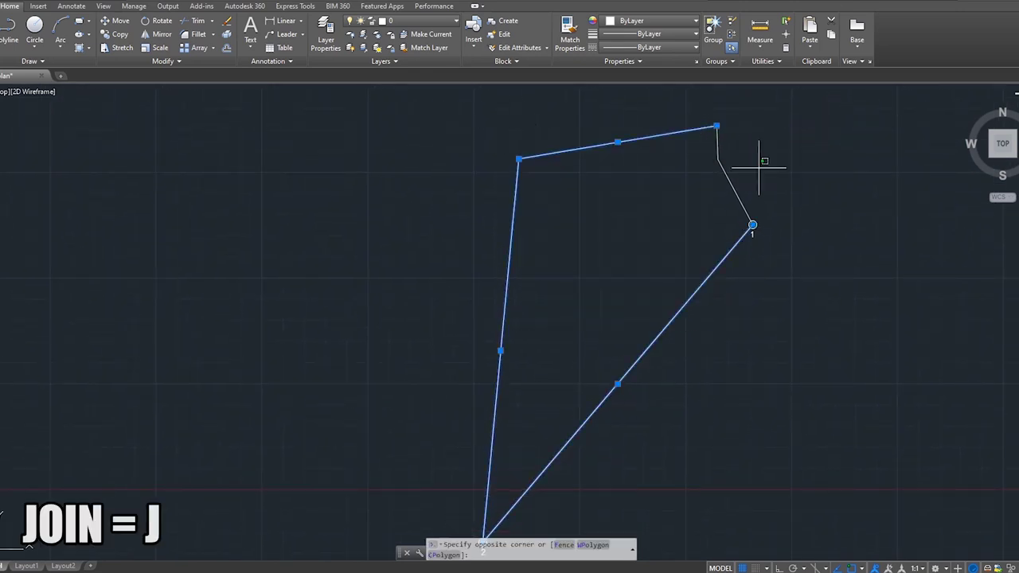
{"action": "left_click", "coordinate": [685, 147]}
{"action": "middle_click_drag", "start_coordinate": [685, 148], "coordinate": [683, 160]}
{"action": "type", "text": "j"}
{"action": "key", "text": "Return"}
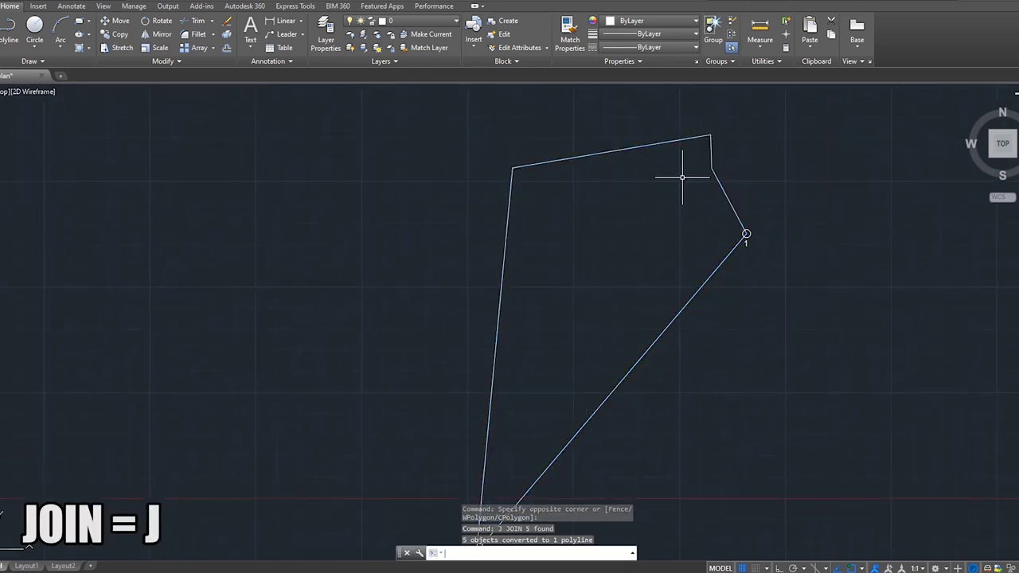
Copy marker 2, circle and number, onto the three remaining corners.
{"action": "middle_click_drag", "start_coordinate": [711, 202], "coordinate": [717, 164]}
{"action": "scroll", "coordinate": [660, 228], "scroll_direction": "down", "scroll_amount": 1}
{"action": "scroll", "coordinate": [590, 327], "scroll_direction": "up", "scroll_amount": 1}
{"action": "left_click", "coordinate": [566, 326]}
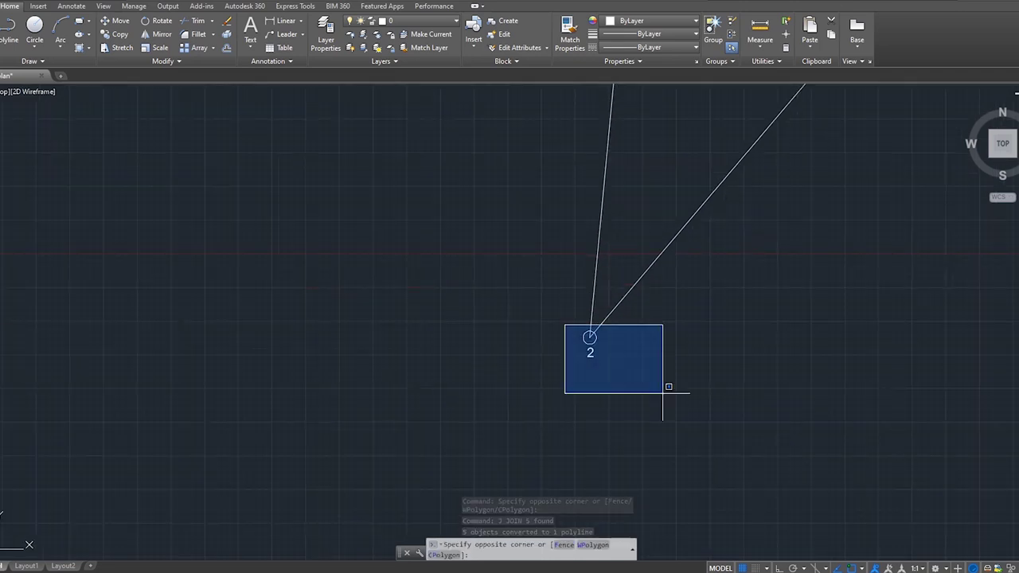
{"action": "left_click", "coordinate": [664, 386]}
{"action": "scroll", "coordinate": [582, 405], "scroll_direction": "up", "scroll_amount": 2}
{"action": "type", "text": "co"}
{"action": "key", "text": "Return"}
{"action": "left_click", "coordinate": [582, 405]}
{"action": "scroll", "coordinate": [600, 400], "scroll_direction": "down", "scroll_amount": 2}
{"action": "scroll", "coordinate": [609, 210], "scroll_direction": "up", "scroll_amount": 2}
{"action": "left_click", "coordinate": [607, 212]}
{"action": "left_click", "coordinate": [918, 160]}
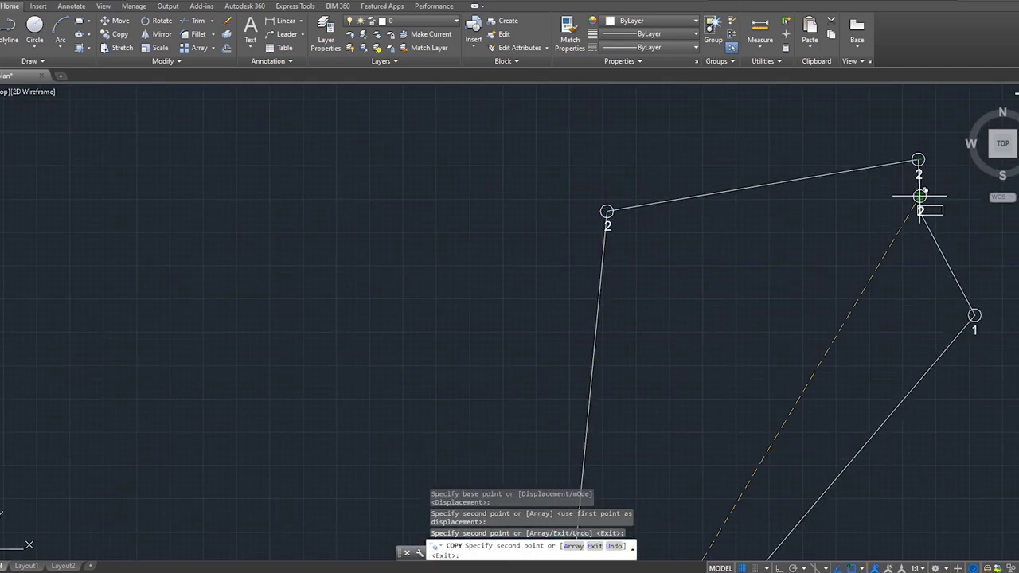
{"action": "left_click", "coordinate": [920, 213]}
{"action": "key", "text": "Return"}
Relabel two of the copied markers as 3 and 4.
{"action": "middle_click_drag", "start_coordinate": [607, 226], "coordinate": [703, 326]}
{"action": "scroll", "coordinate": [664, 231], "scroll_direction": "up", "scroll_amount": 3}
{"action": "double_click", "coordinate": [546, 209]}
{"action": "type", "text": "3"}
{"action": "left_click", "coordinate": [670, 256]}
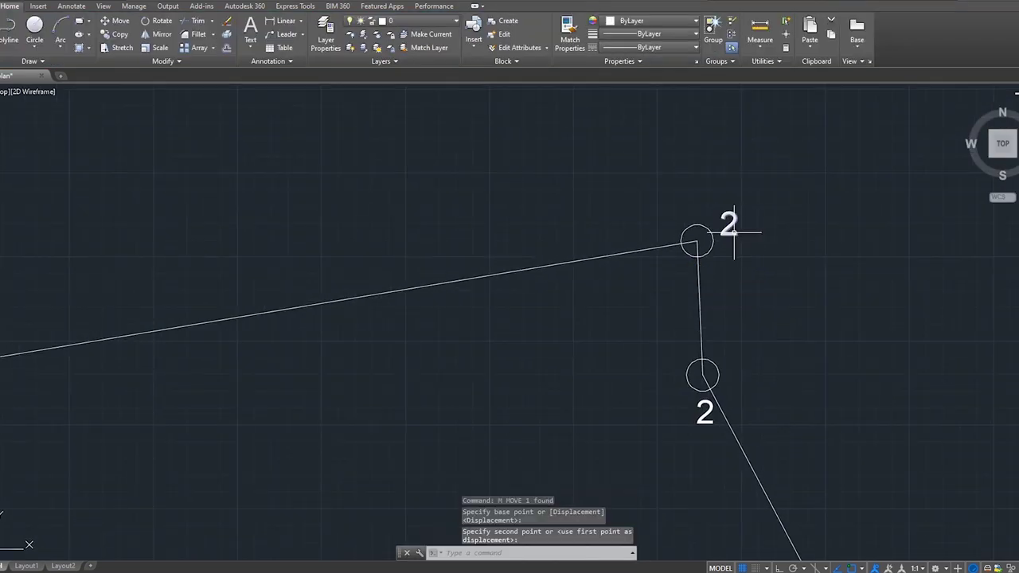
{"action": "double_click", "coordinate": [728, 224]}
{"action": "type", "text": "4"}
{"action": "left_click", "coordinate": [779, 321]}
Reposition the last copied label and change it to 5.
{"action": "middle_click_drag", "start_coordinate": [778, 321], "coordinate": [720, 234]}
{"action": "left_click", "coordinate": [647, 324]}
{"action": "type", "text": "m"}
{"action": "key", "text": "Return"}
{"action": "left_click", "coordinate": [705, 316]}
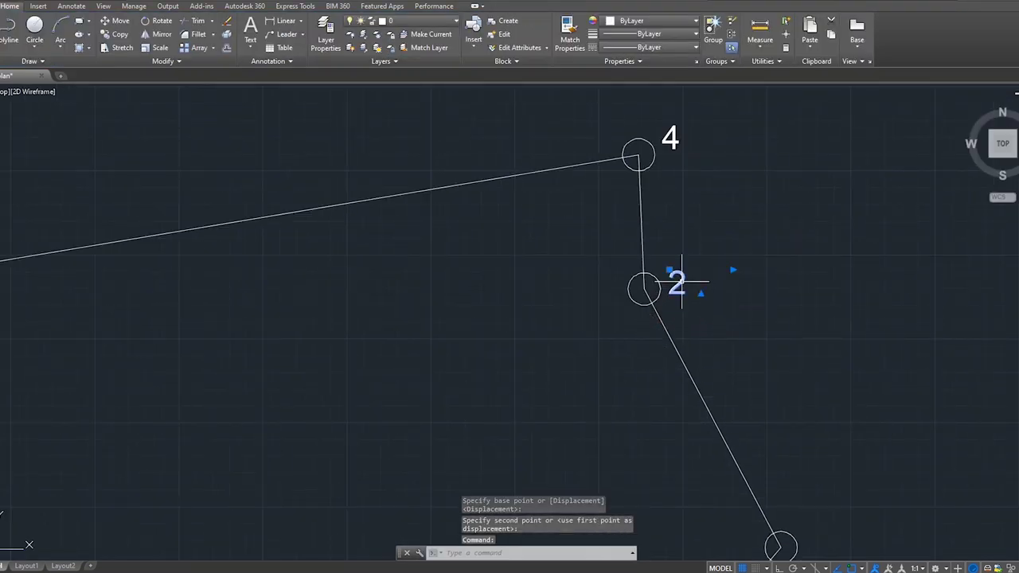
{"action": "double_click", "coordinate": [677, 283]}
{"action": "type", "text": "5"}
{"action": "left_click", "coordinate": [728, 341]}
{"action": "scroll", "coordinate": [758, 152], "scroll_direction": "down", "scroll_amount": 6}
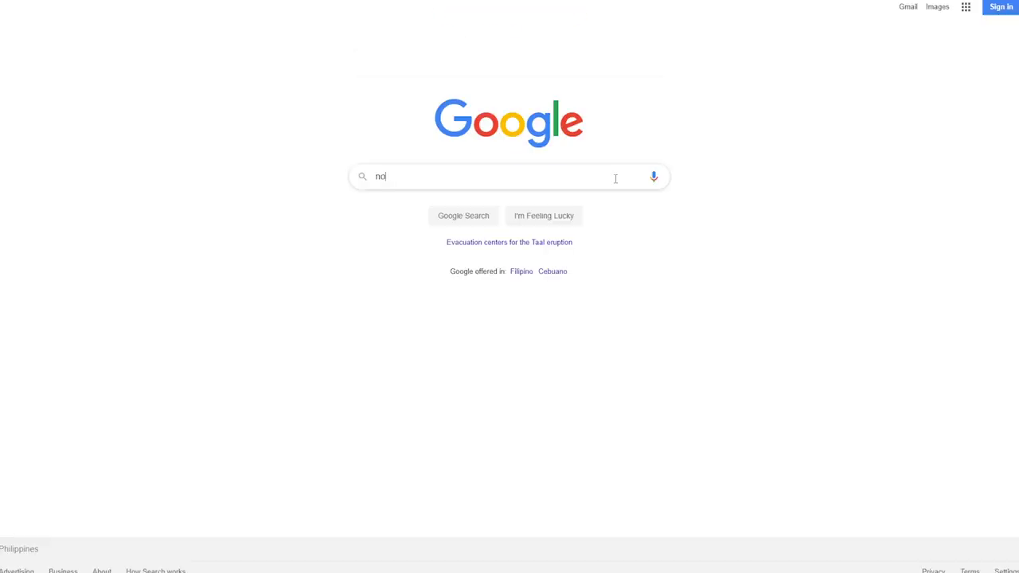
Search Google for 'north symbol' and browse the image results.
{"action": "type", "text": "l"}
{"action": "key", "text": "Return"}
{"action": "left_click", "coordinate": [127, 45]}
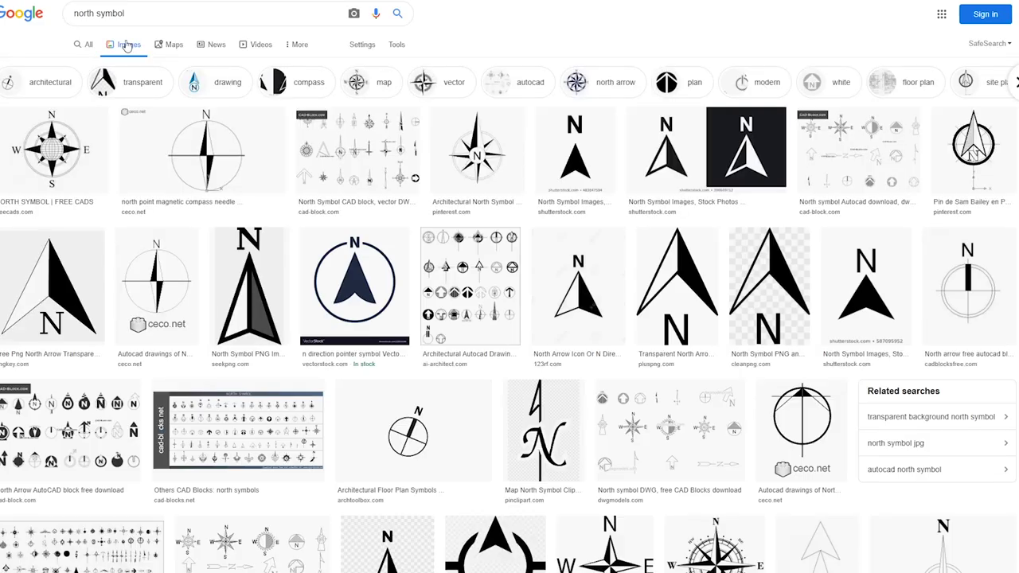
{"action": "scroll", "coordinate": [514, 147], "scroll_direction": "down", "scroll_amount": 2}
{"action": "scroll", "coordinate": [513, 146], "scroll_direction": "down", "scroll_amount": 3}
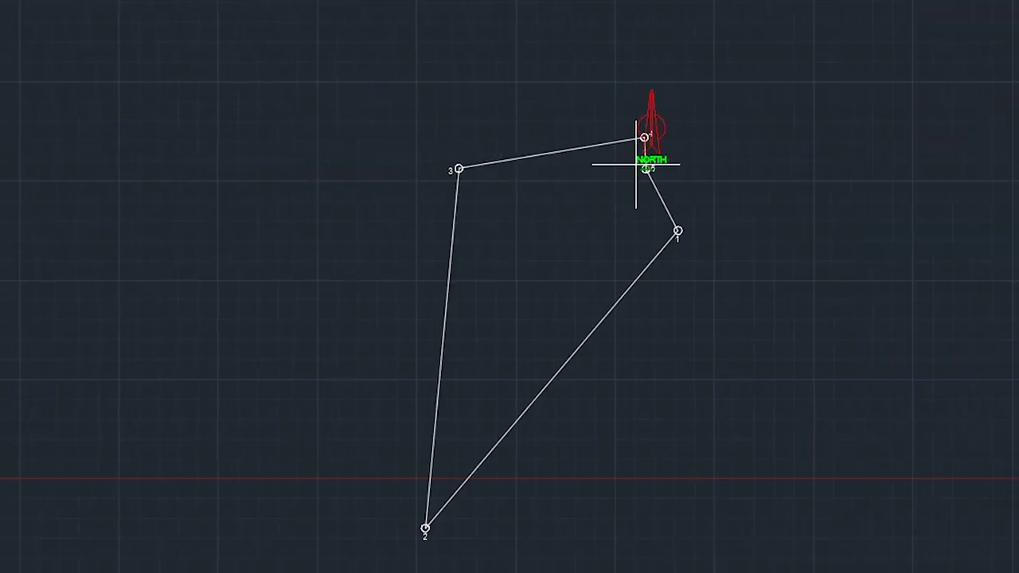
Place the red NORTH arrow to the right of corner 4.
{"action": "left_click", "coordinate": [689, 178]}
{"action": "scroll", "coordinate": [681, 189], "scroll_direction": "up", "scroll_amount": 2}
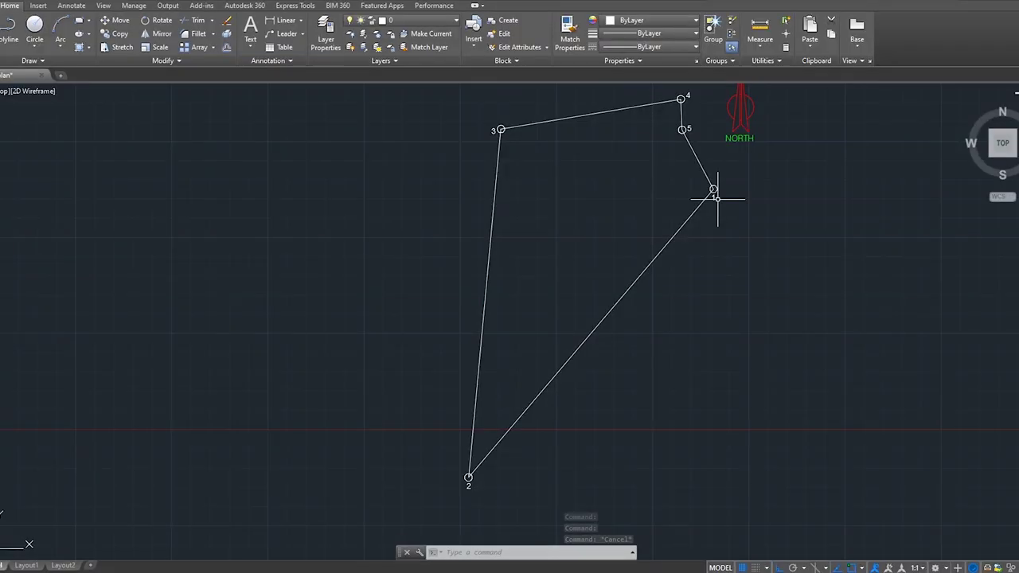
{"action": "scroll", "coordinate": [716, 205], "scroll_direction": "down", "scroll_amount": 3}
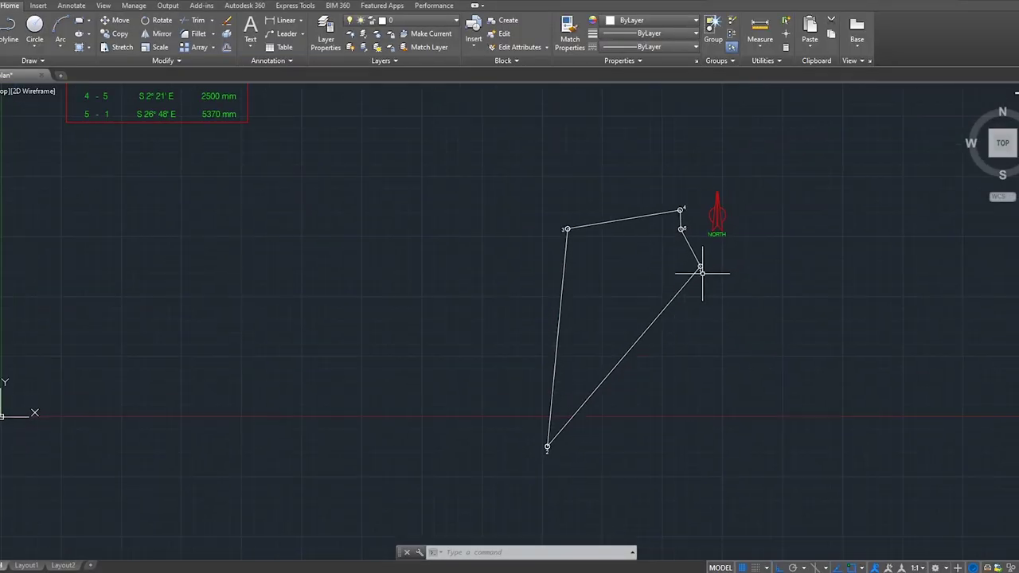
Copy corner label '1' and paste the copy beside the middle of line 1-2.
{"action": "left_click", "coordinate": [700, 269]}
{"action": "scroll", "coordinate": [696, 255], "scroll_direction": "up", "scroll_amount": 5}
{"action": "key", "text": "ctrl+c"}
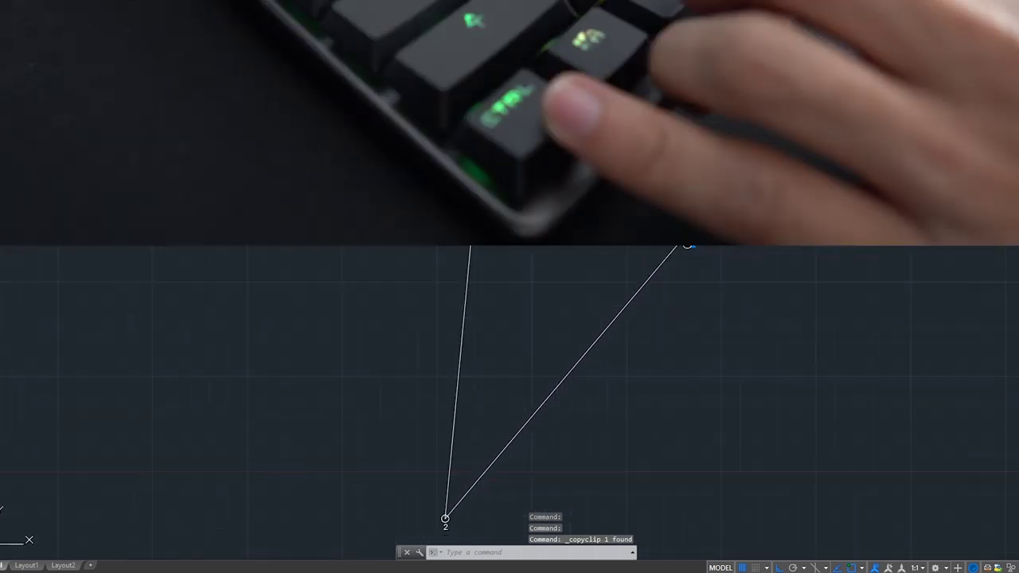
{"action": "key", "text": "ctrl+v"}
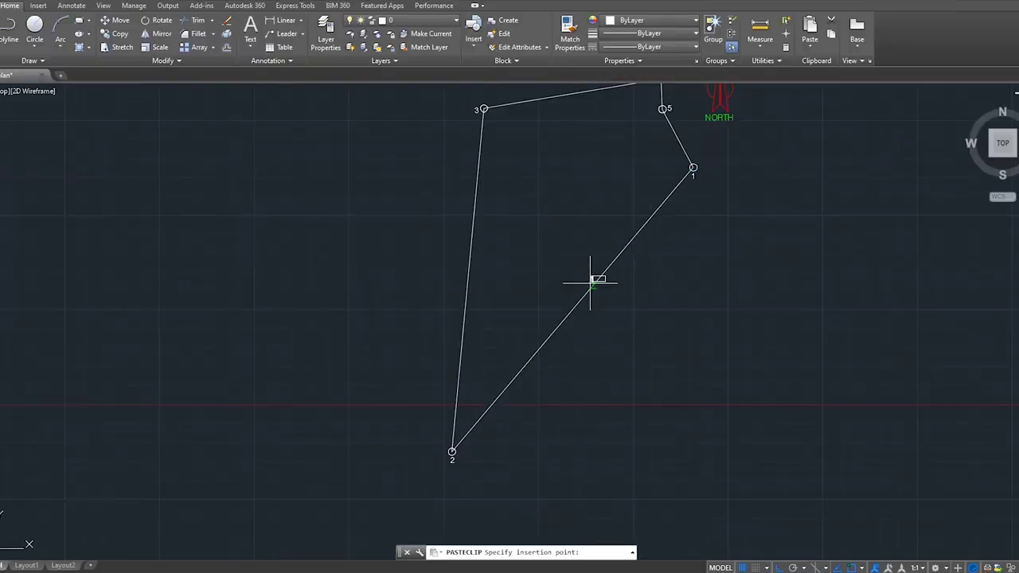
{"action": "scroll", "coordinate": [591, 278], "scroll_direction": "up", "scroll_amount": 4}
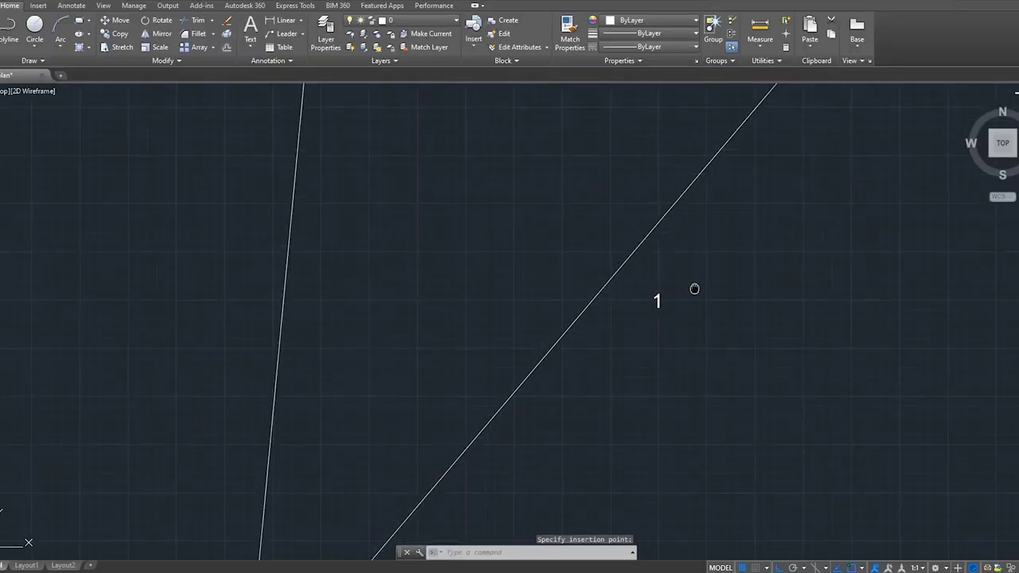
{"action": "scroll", "coordinate": [693, 286], "scroll_direction": "down", "scroll_amount": 2}
{"action": "left_click", "coordinate": [614, 293]}
Change the copied text to read S40°20'W 30.75m on one widened line.
{"action": "double_click", "coordinate": [614, 293]}
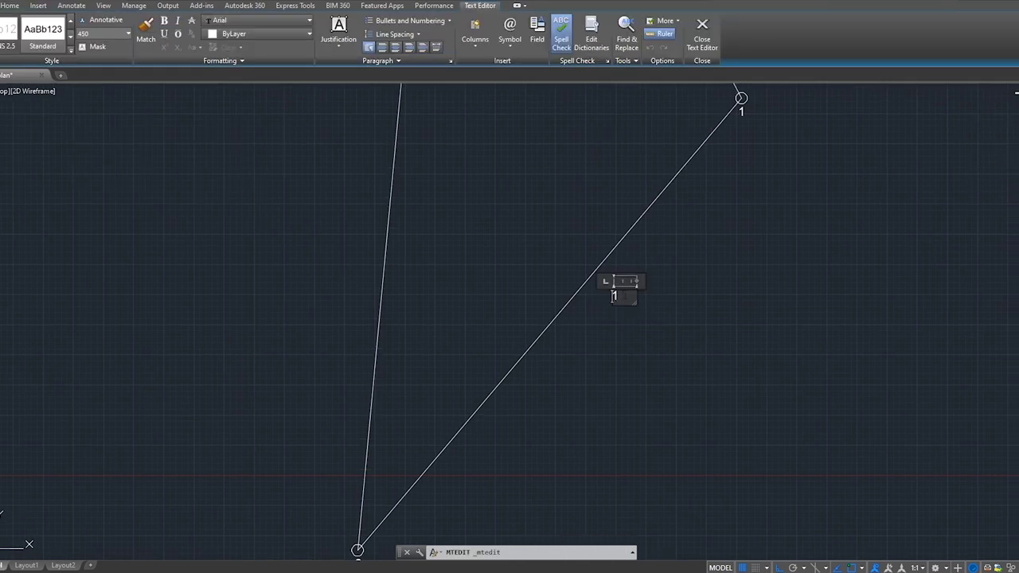
{"action": "type", "text": "S"}
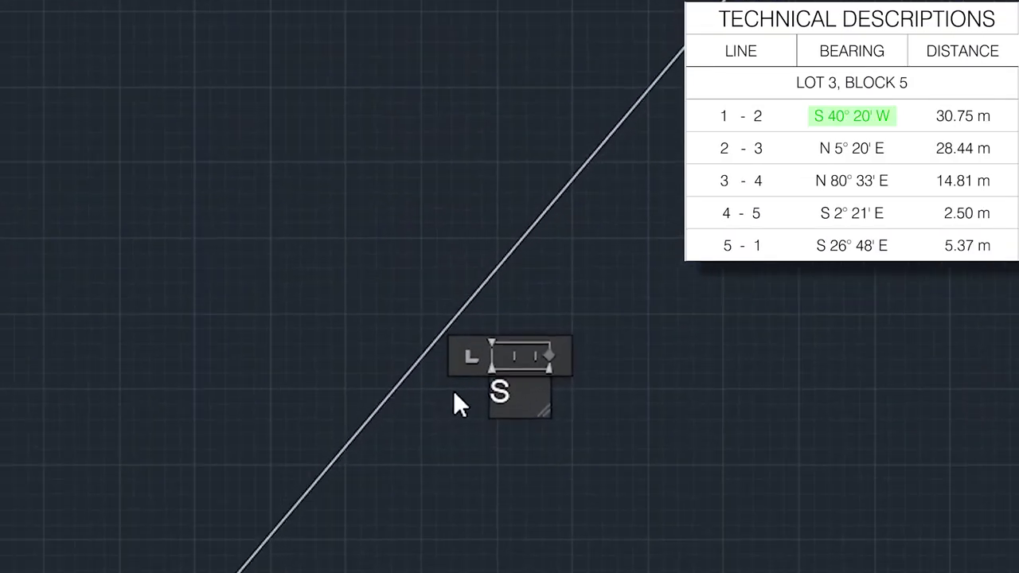
{"action": "type", "text": "40"}
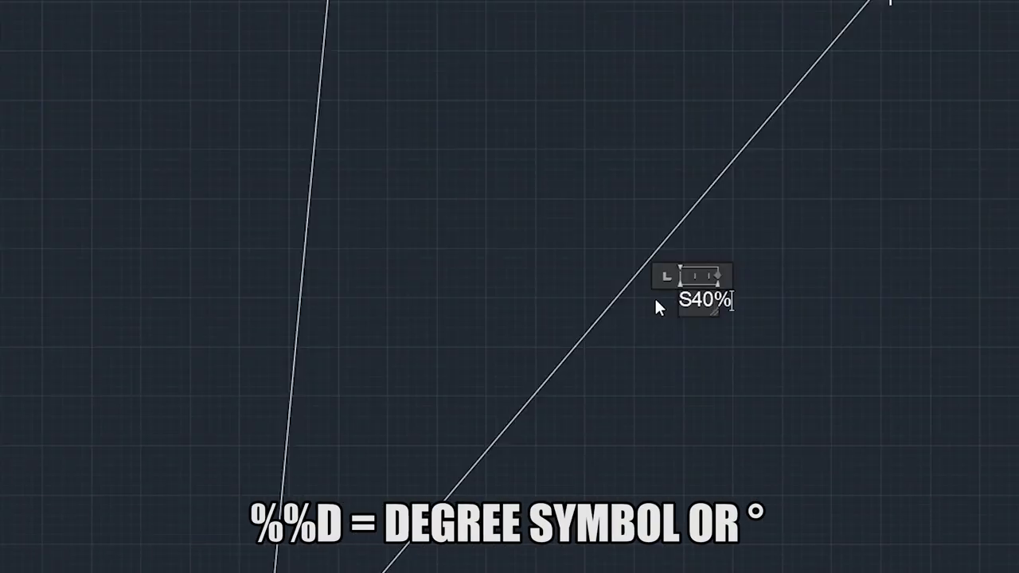
{"action": "type", "text": "d"}
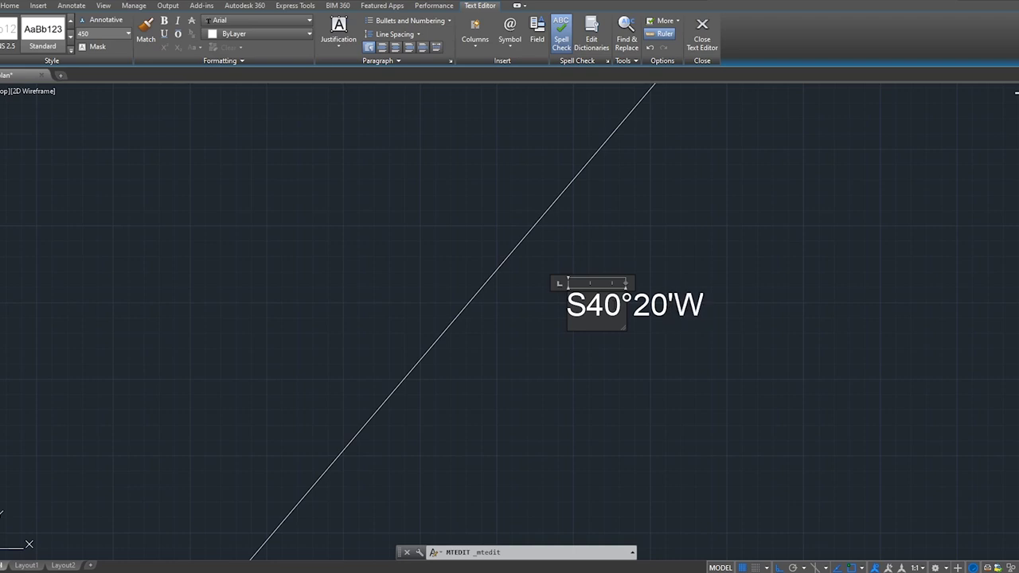
{"action": "key", "text": "Return"}
{"action": "type", "text": "30.75m"}
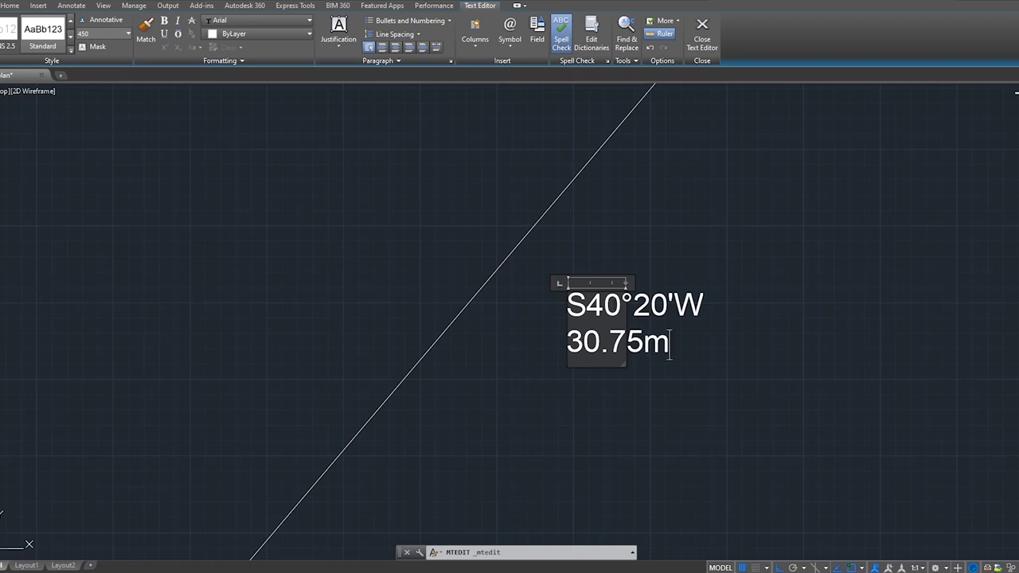
{"action": "left_click_drag", "start_coordinate": [626, 282], "coordinate": [933, 280]}
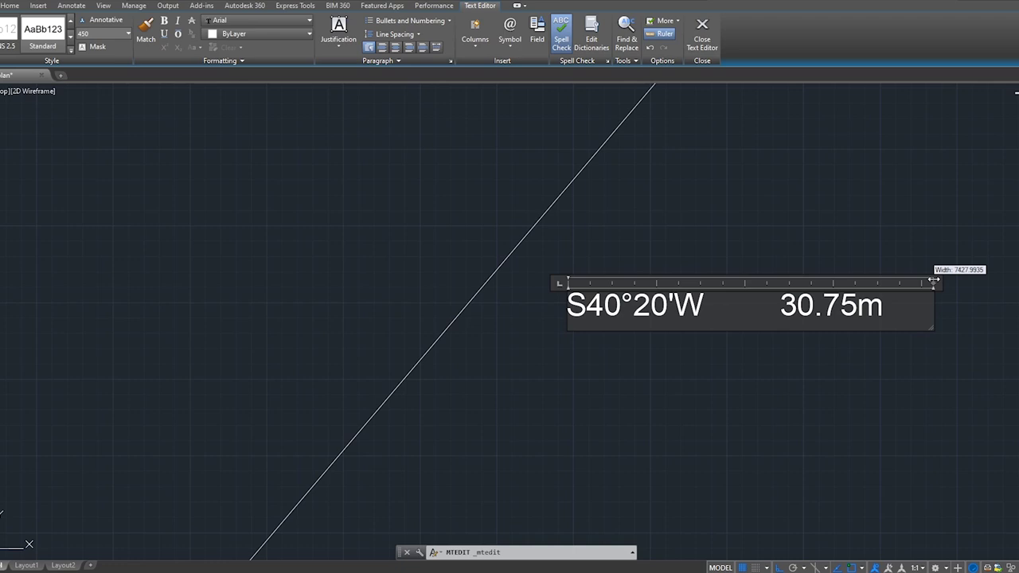
{"action": "left_click", "coordinate": [835, 387]}
{"action": "scroll", "coordinate": [558, 334], "scroll_direction": "down", "scroll_amount": 2}
Rotate the bearing label by the S40°20'W bearing angle using the RO command.
{"action": "scroll", "coordinate": [558, 271], "scroll_direction": "down", "scroll_amount": 4}
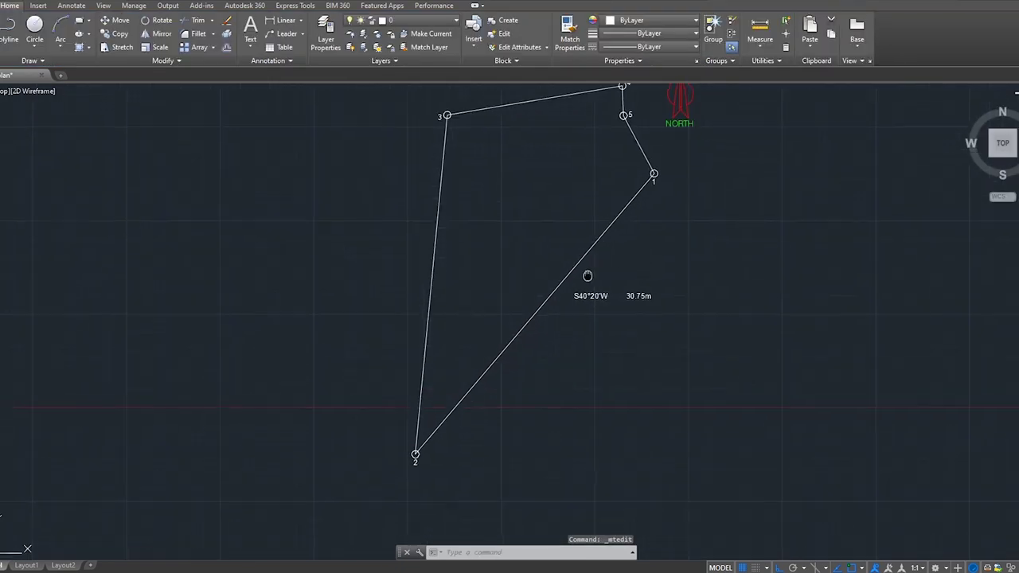
{"action": "middle_click_drag", "start_coordinate": [588, 276], "coordinate": [584, 283]}
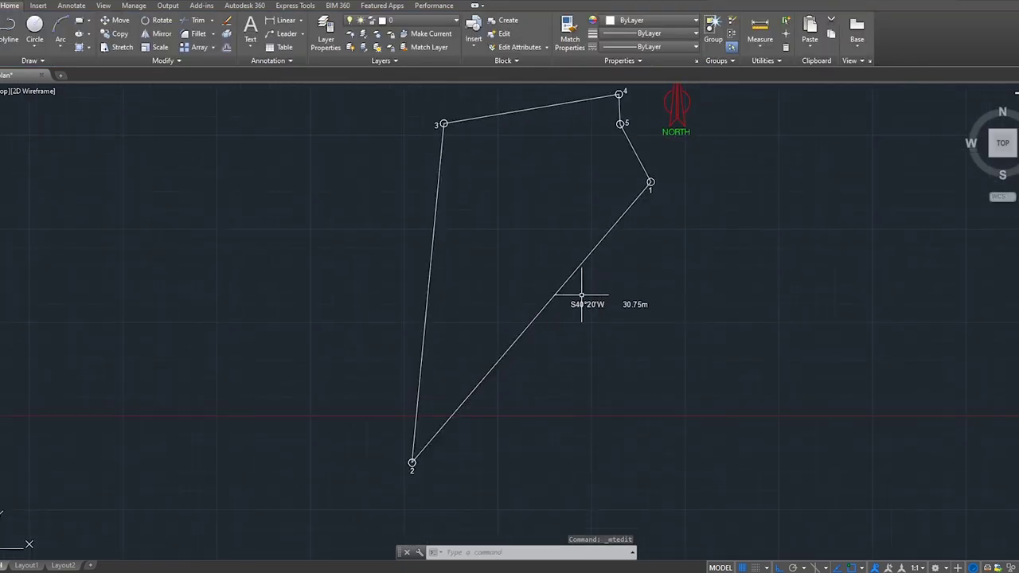
{"action": "scroll", "coordinate": [581, 296], "scroll_direction": "up", "scroll_amount": 2}
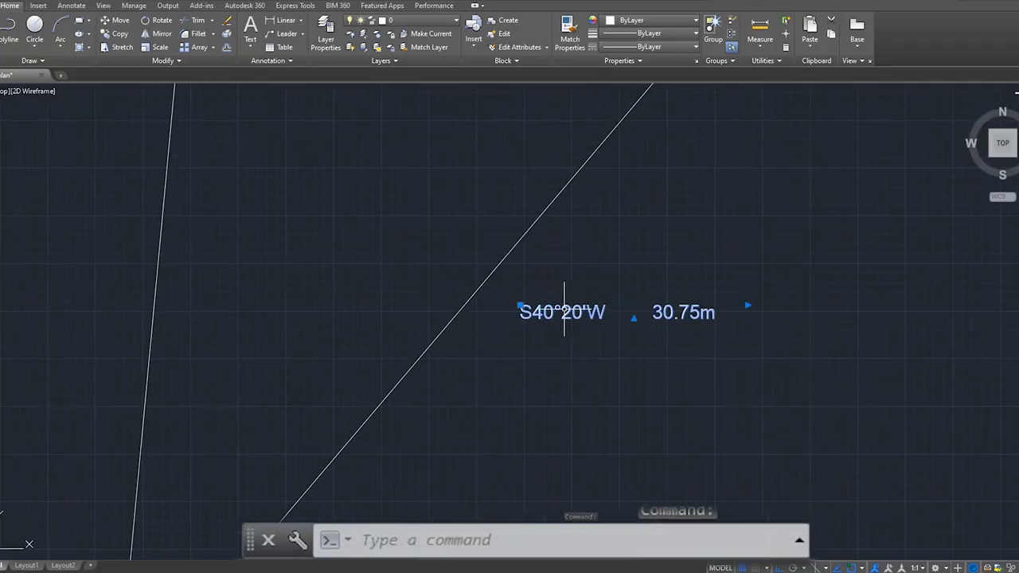
{"action": "type", "text": "RO"}
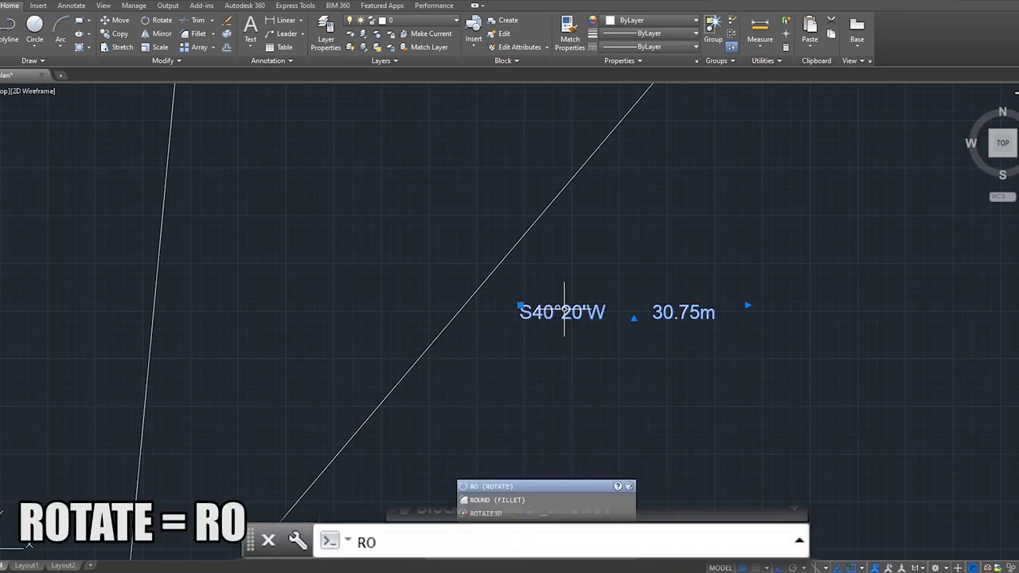
{"action": "key", "text": "Return"}
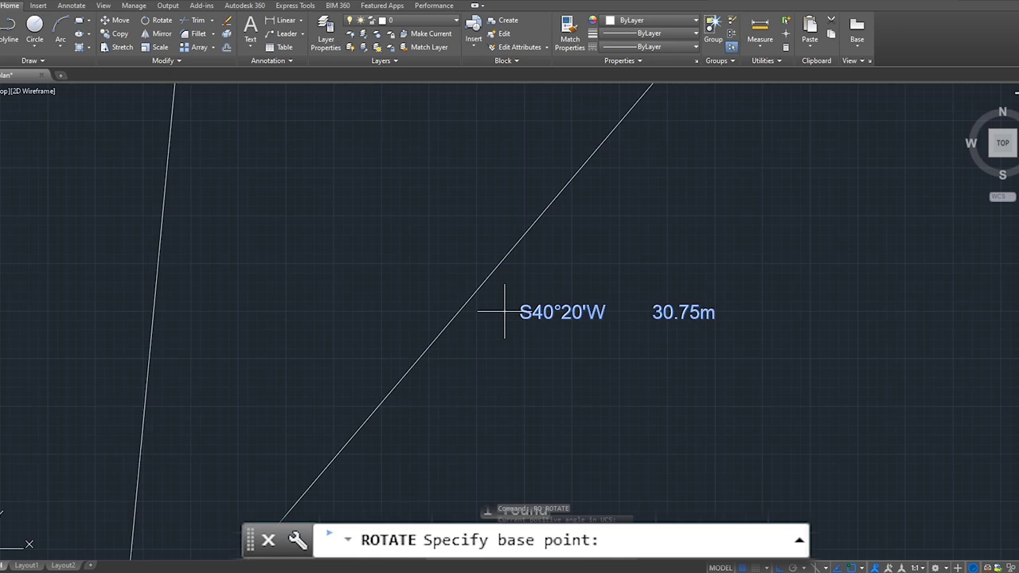
{"action": "scroll", "coordinate": [504, 312], "scroll_direction": "up", "scroll_amount": 2}
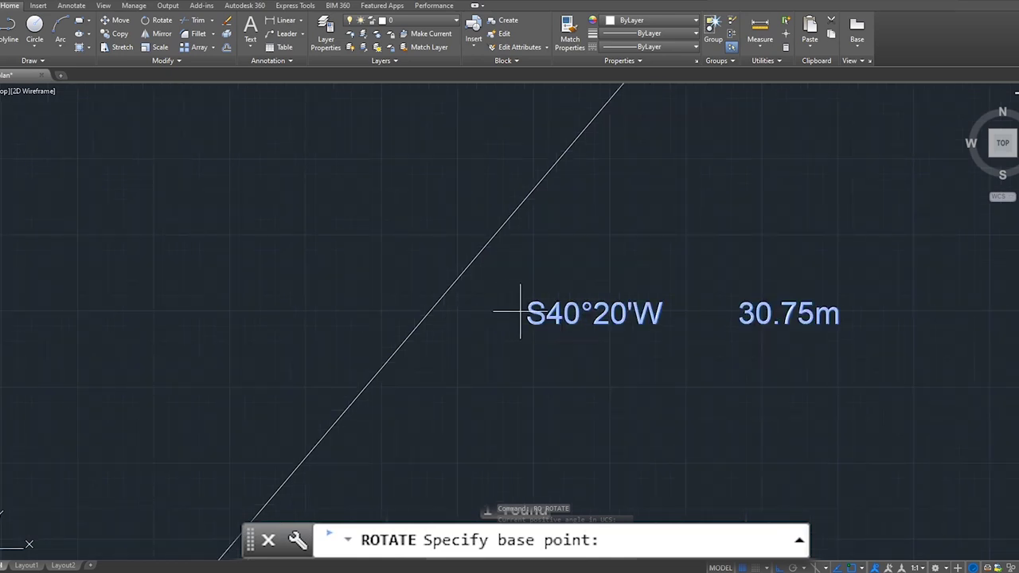
{"action": "left_click", "coordinate": [521, 313]}
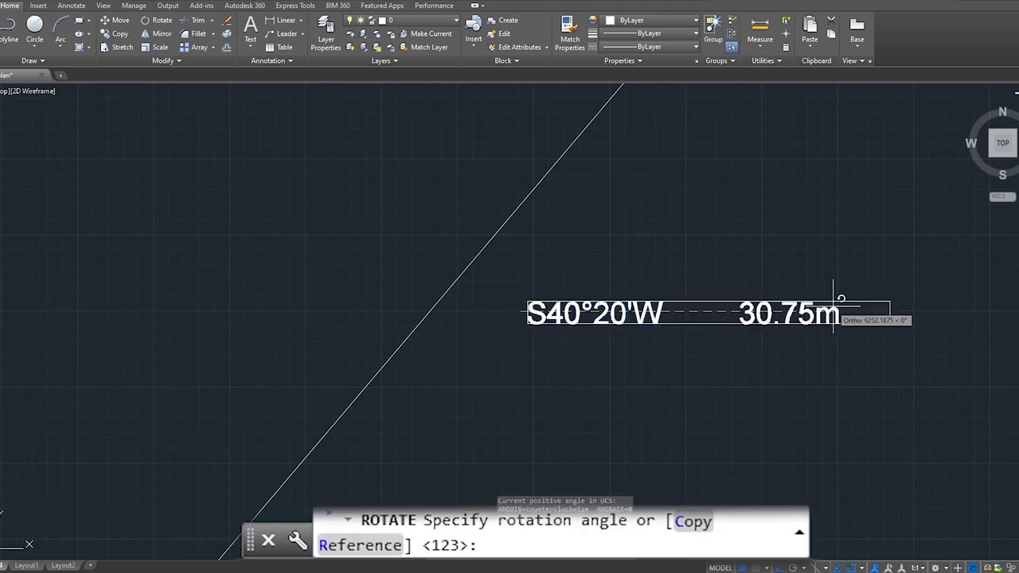
{"action": "scroll", "coordinate": [883, 318], "scroll_direction": "down", "scroll_amount": 5}
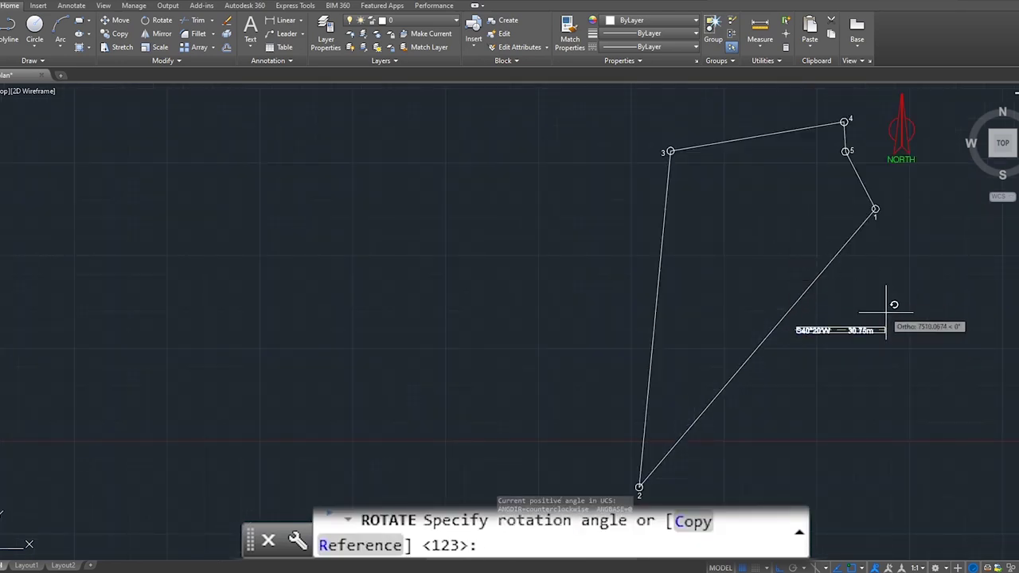
{"action": "scroll", "coordinate": [885, 315], "scroll_direction": "up", "scroll_amount": 2}
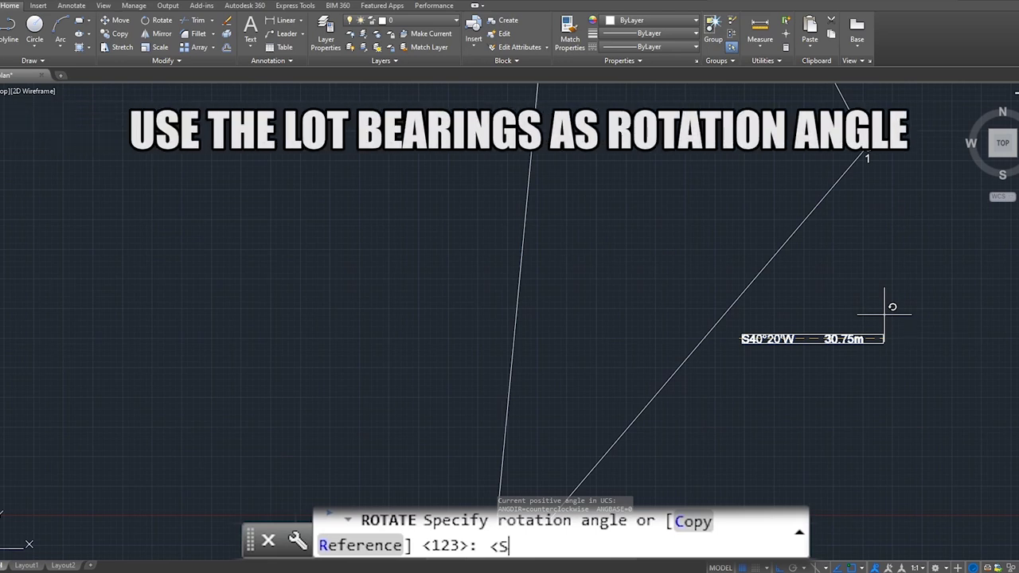
{"action": "type", "text": "0'W"}
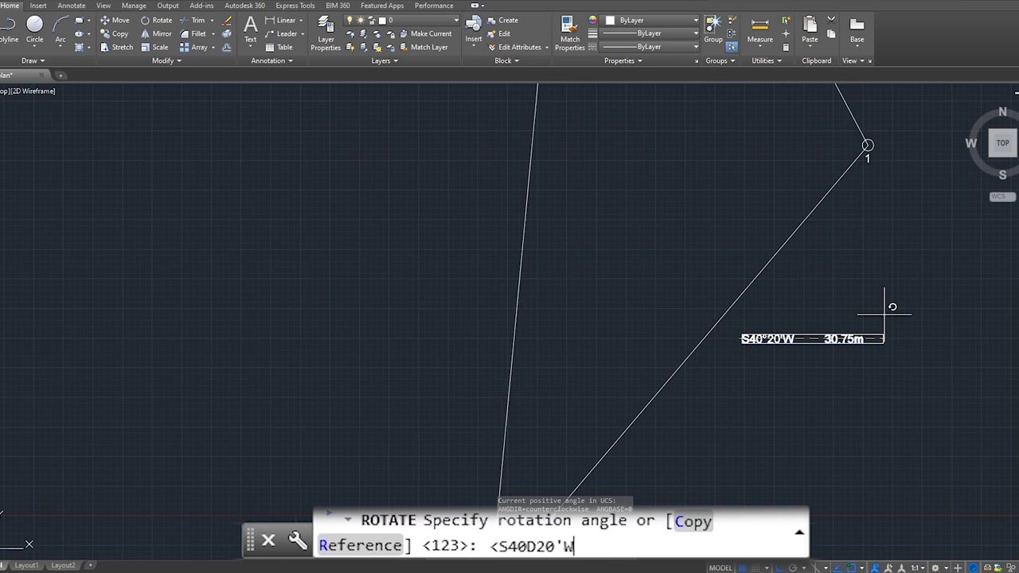
{"action": "key", "text": "Return"}
Pan back to corner 1 and start rotating the bearing label about its middle.
{"action": "scroll", "coordinate": [836, 299], "scroll_direction": "down", "scroll_amount": 3}
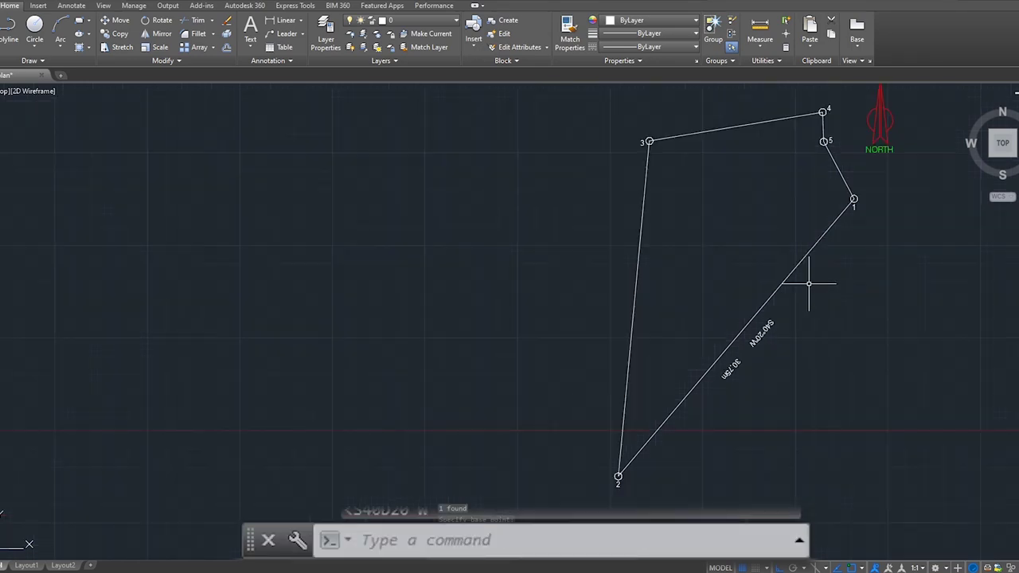
{"action": "scroll", "coordinate": [730, 320], "scroll_direction": "up", "scroll_amount": 5}
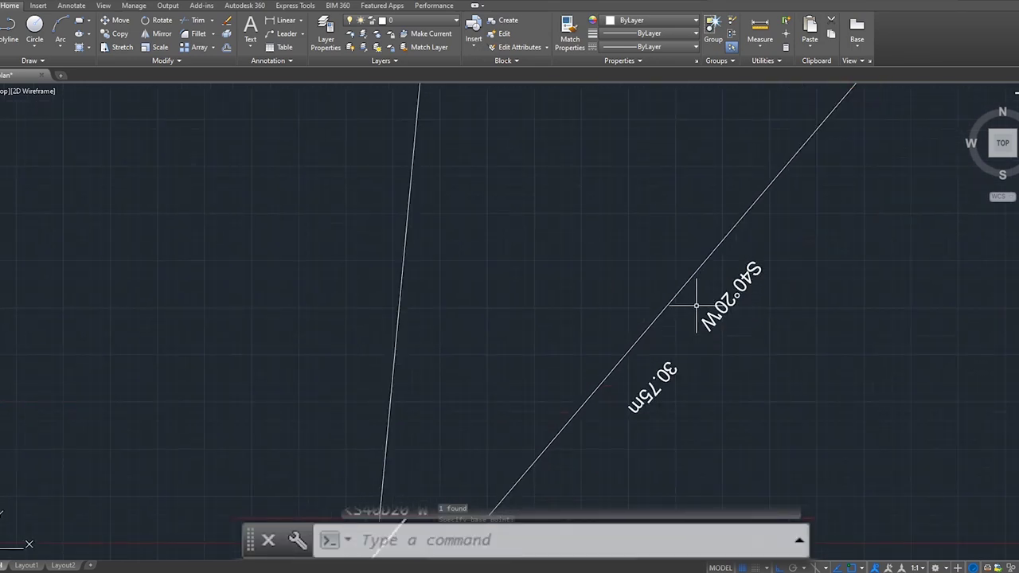
{"action": "scroll", "coordinate": [685, 301], "scroll_direction": "down", "scroll_amount": 4}
{"action": "scroll", "coordinate": [694, 279], "scroll_direction": "up", "scroll_amount": 3}
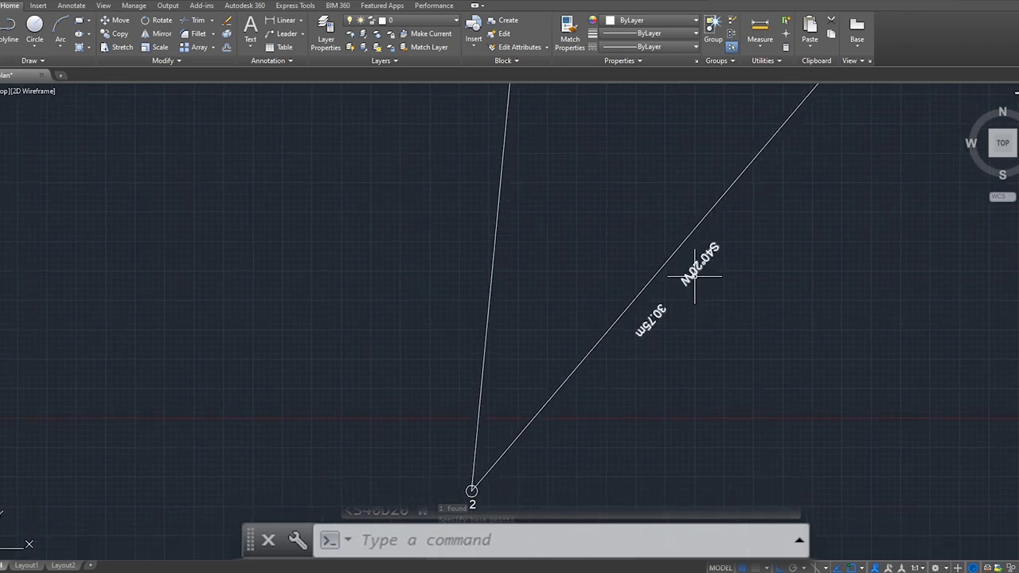
{"action": "middle_click_drag", "start_coordinate": [694, 279], "coordinate": [664, 309]}
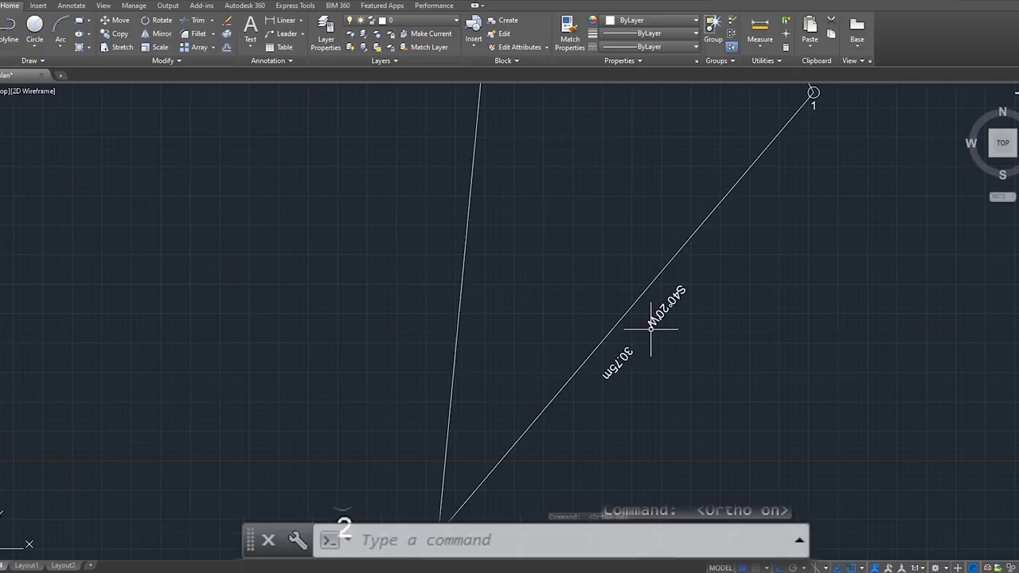
{"action": "type", "text": "R"}
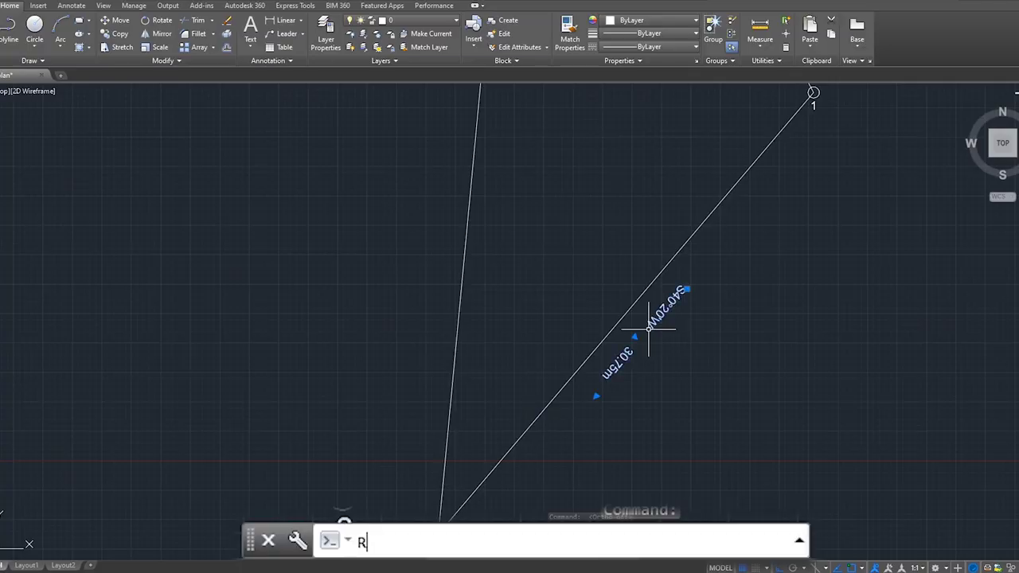
{"action": "type", "text": "O"}
{"action": "key", "text": "Return"}
{"action": "scroll", "coordinate": [647, 330], "scroll_direction": "up", "scroll_amount": 2}
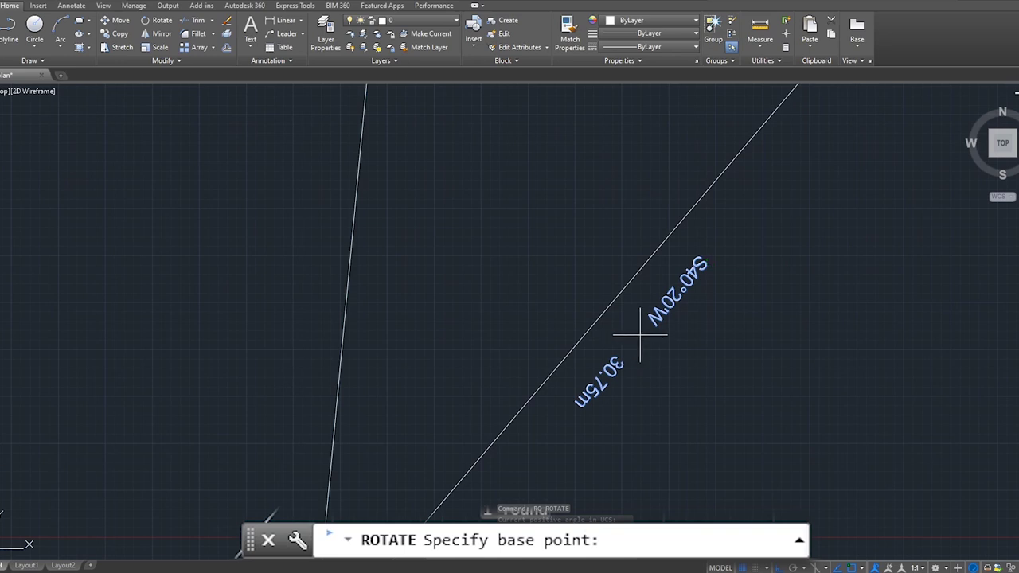
{"action": "left_click", "coordinate": [639, 335]}
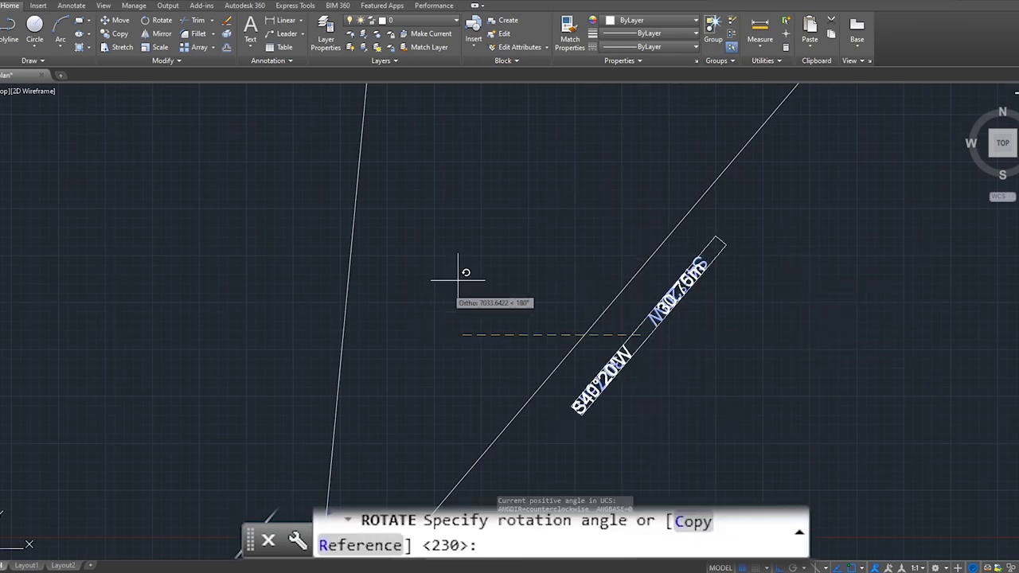
Turn the bearing label 180° so S40°20'W 30.75m reads upright.
{"action": "left_click", "coordinate": [434, 210]}
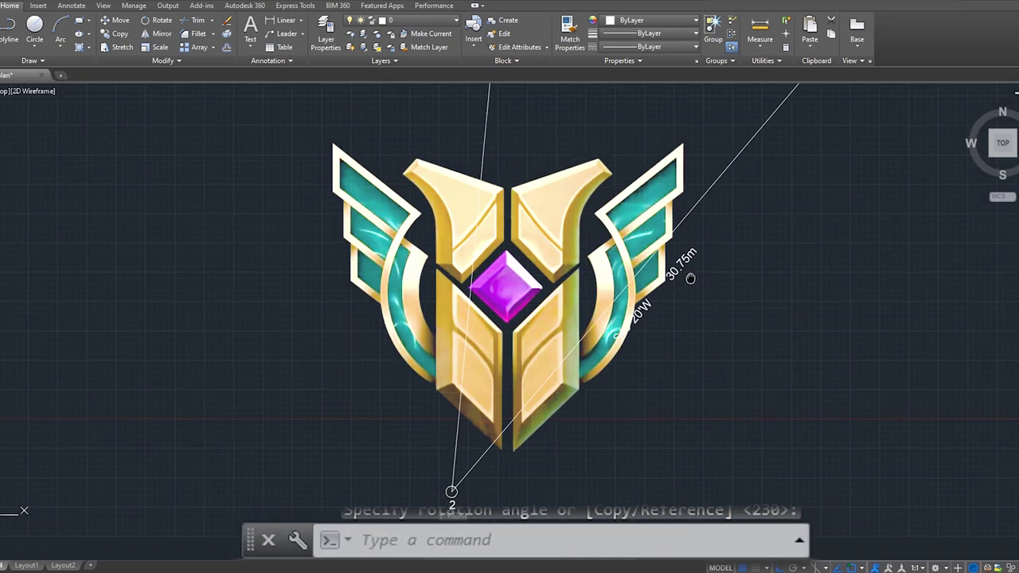